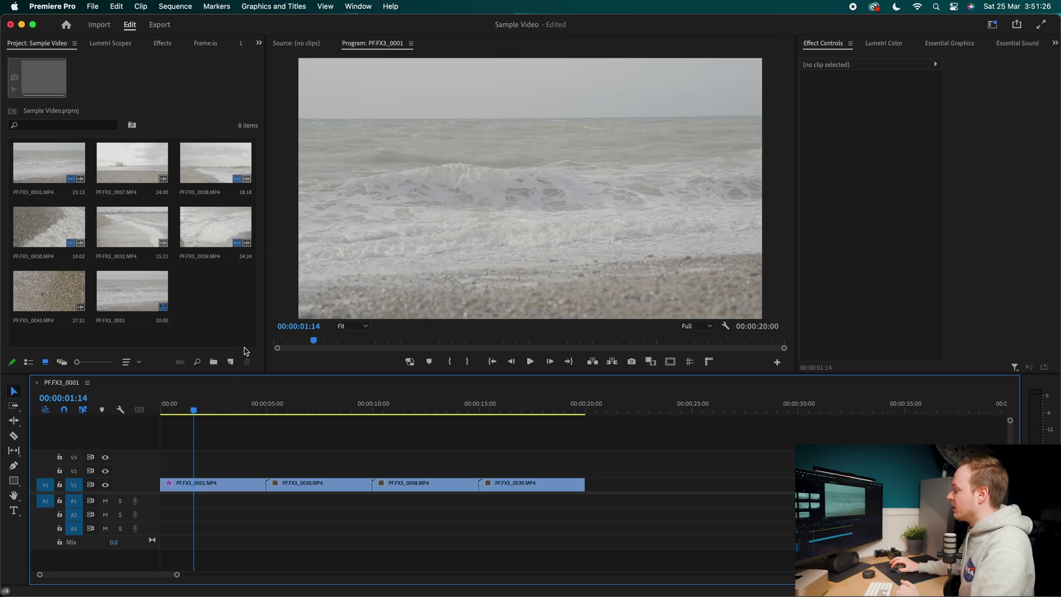
Scrub through the four beach clips, back past the pier shot to the first clip.
left_click_drag(204, 410, 532, 415)
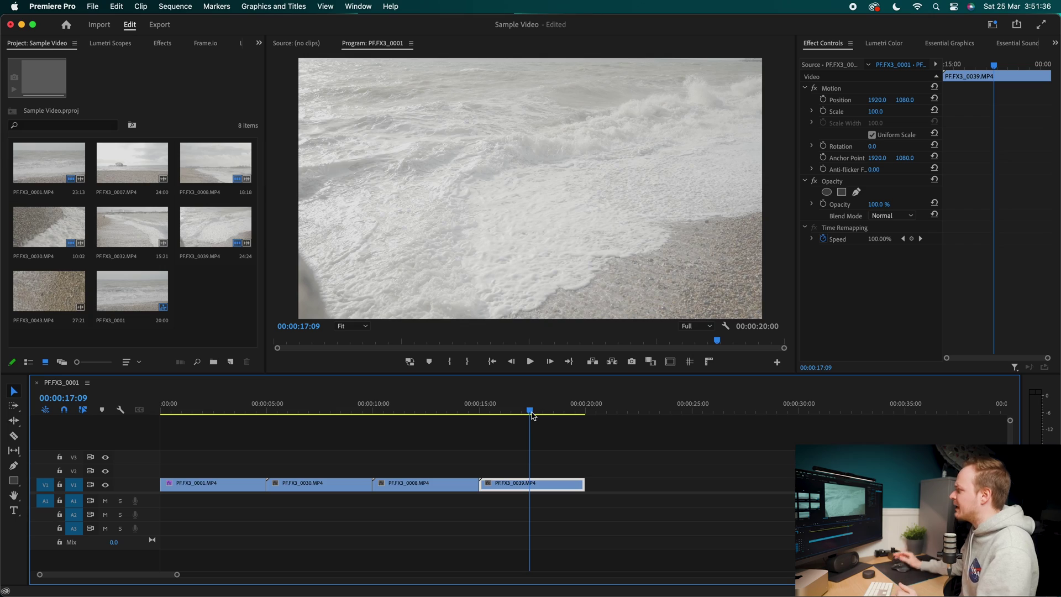
left_click_drag(532, 415, 408, 417)
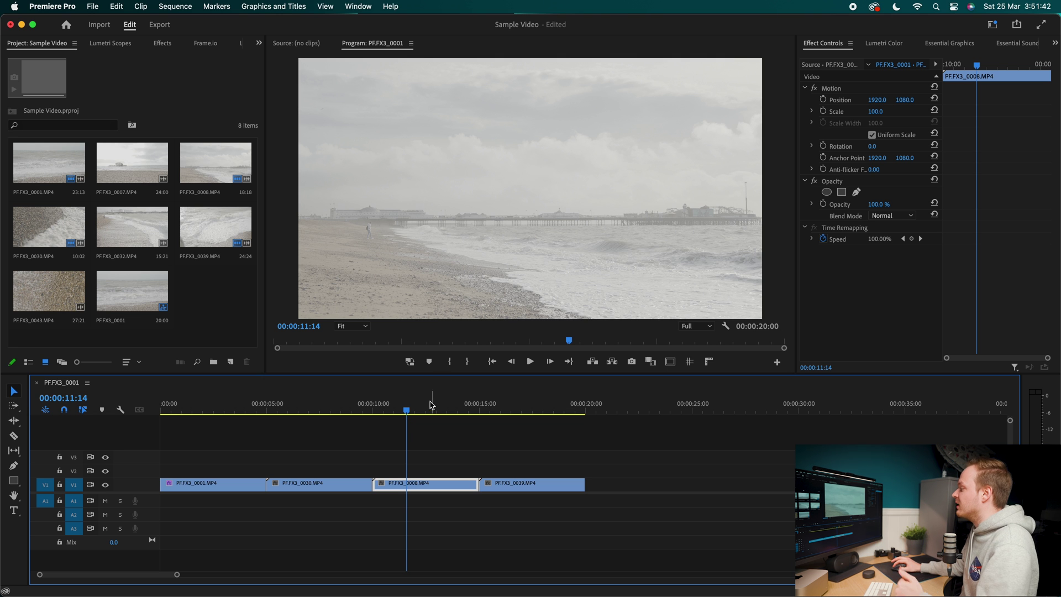
left_click_drag(408, 414, 236, 415)
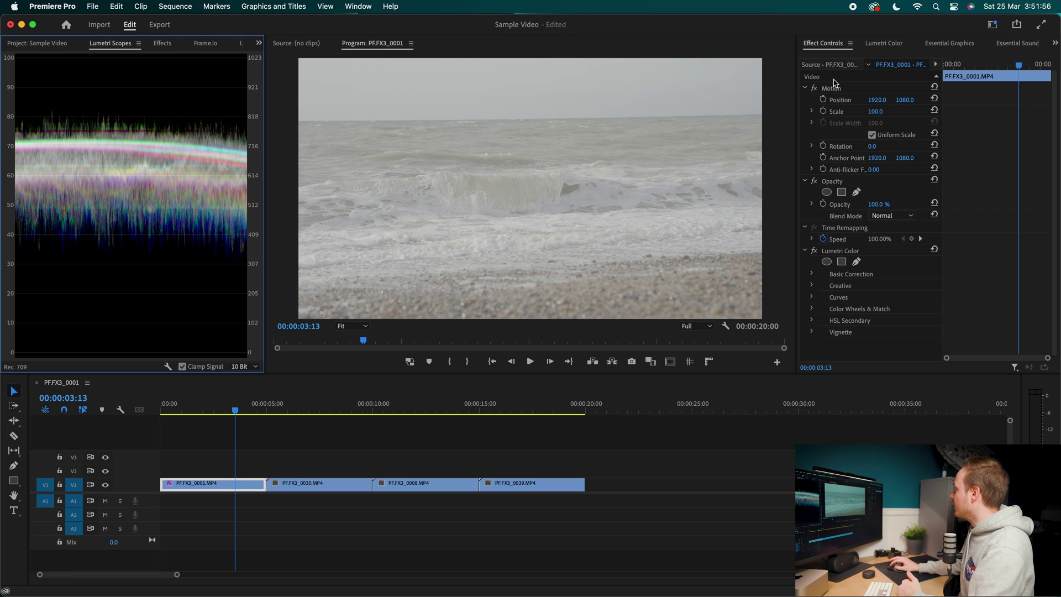
Show clip 0001's Lumetri Color Basic Correction controls beside the waveform.
left_click(883, 45)
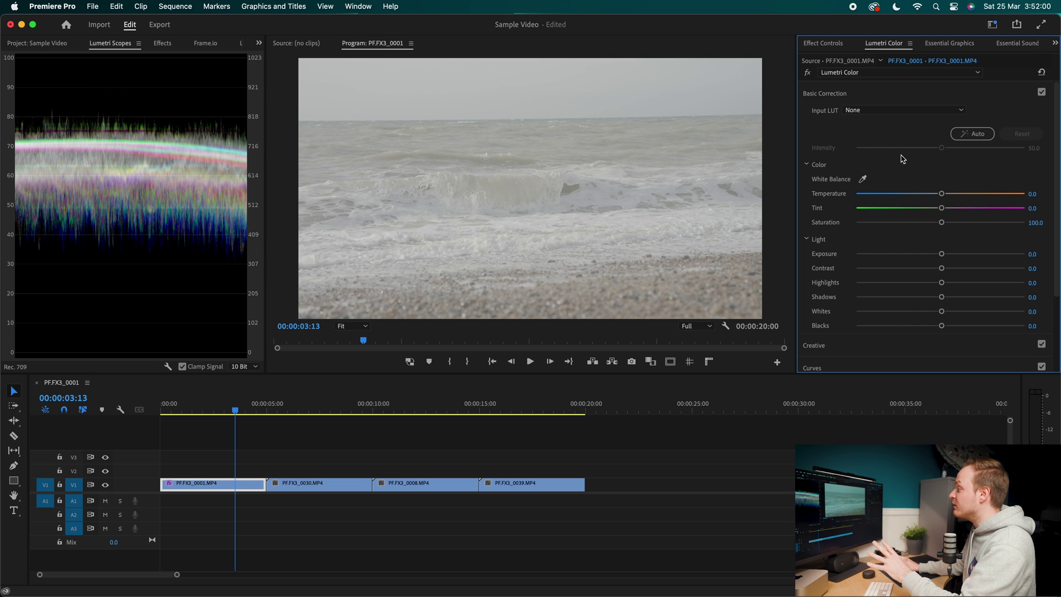
left_click(347, 6)
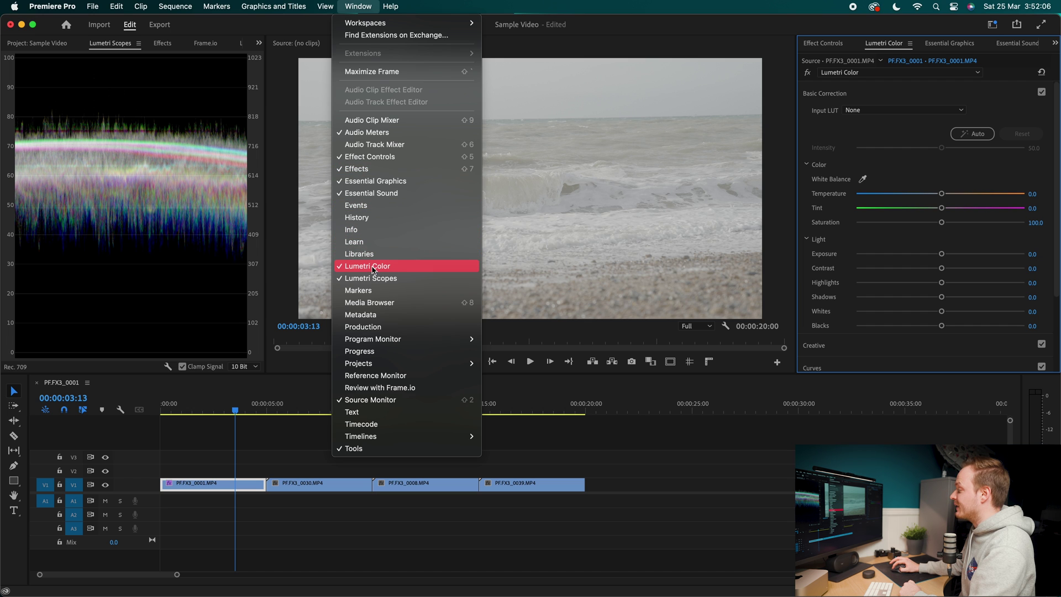
left_click(362, 10)
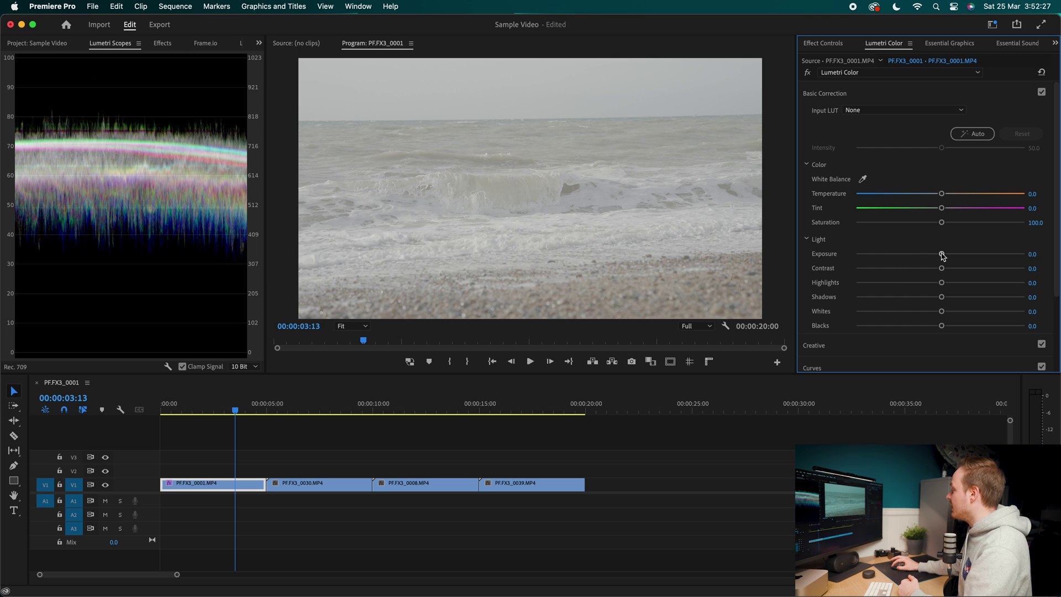
Grade clip 0001: Exposure 0.4, Contrast 80, Highlights -5.2, Shadows -85, Whites 11.8, Blacks -84.3.
left_click_drag(941, 255, 943, 254)
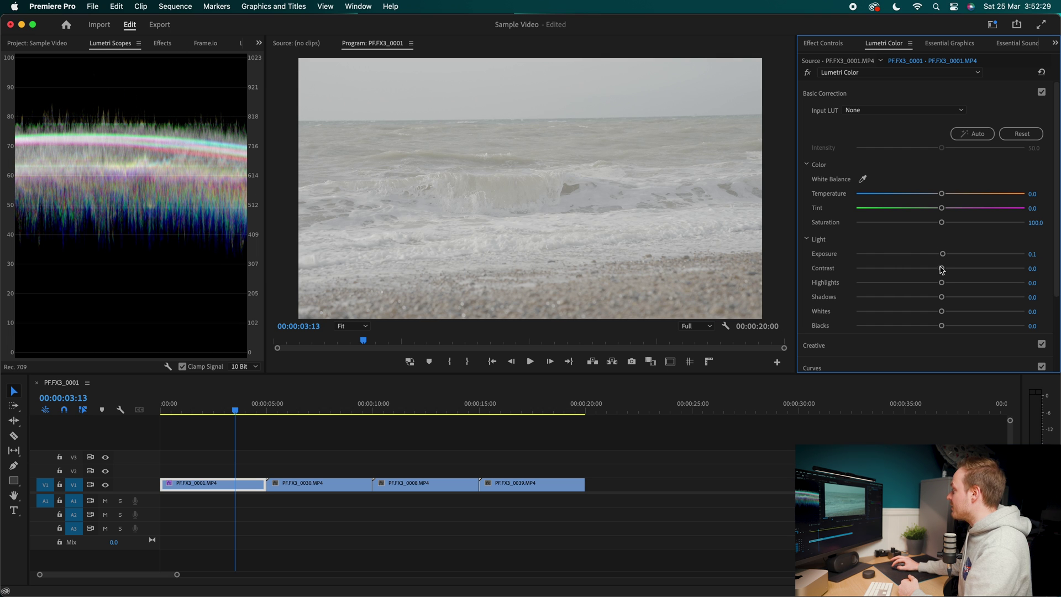
left_click_drag(942, 269, 1014, 270)
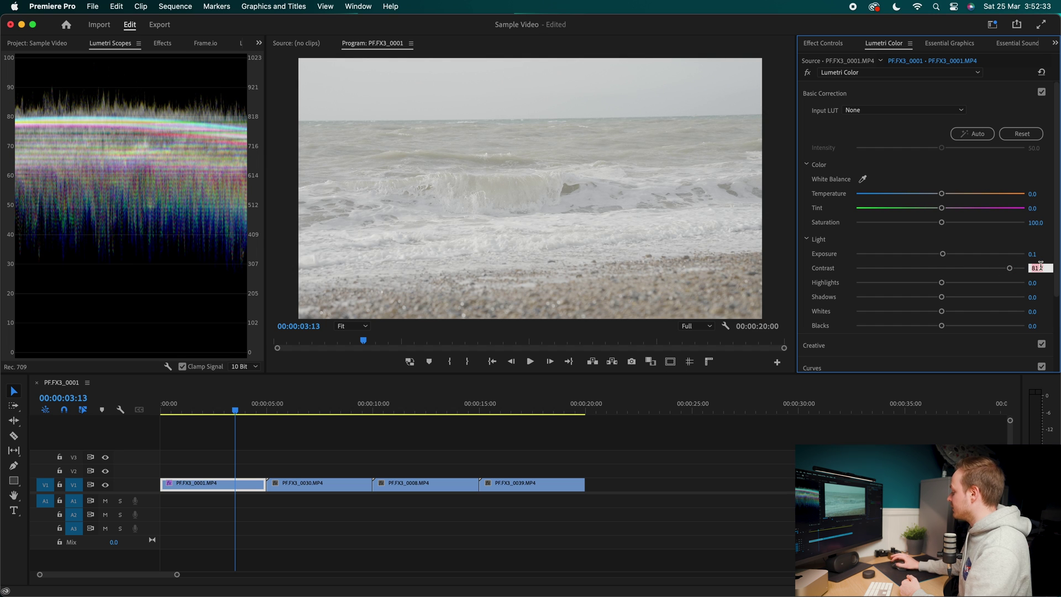
type("80")
key("Return")
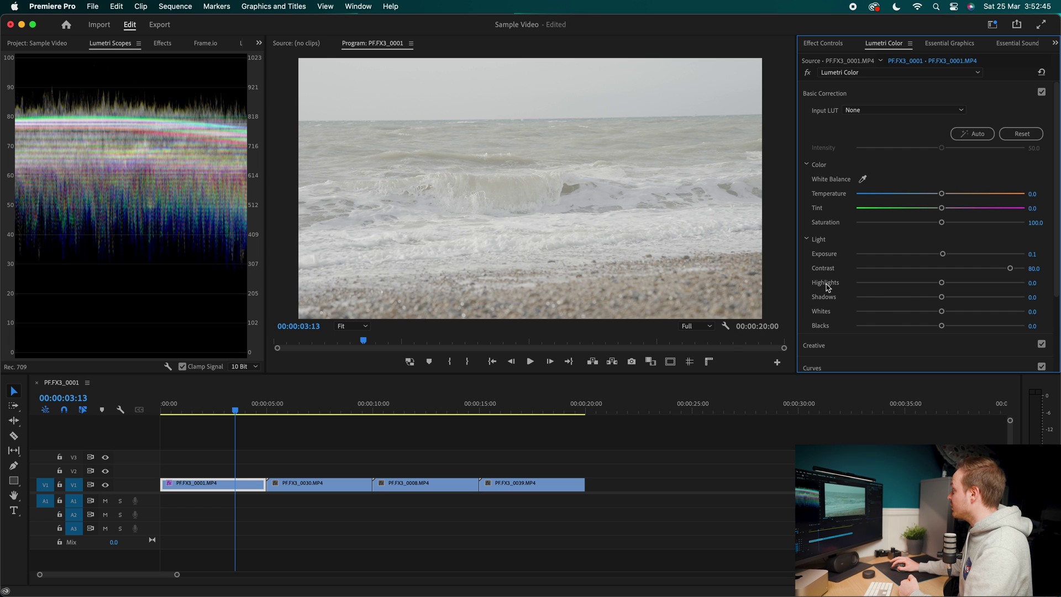
left_click_drag(944, 300, 868, 298)
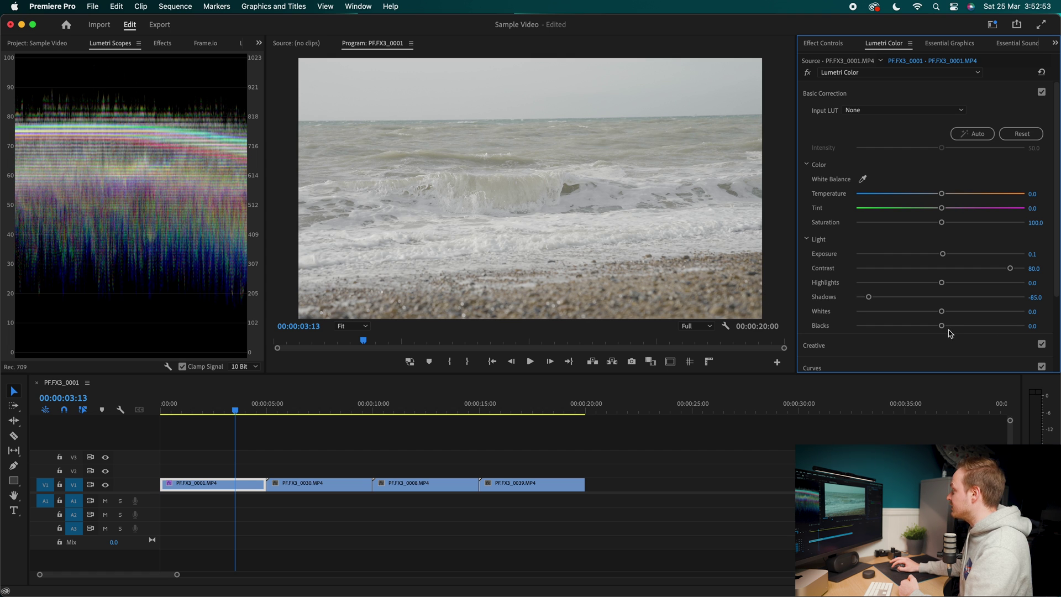
left_click_drag(941, 326, 870, 327)
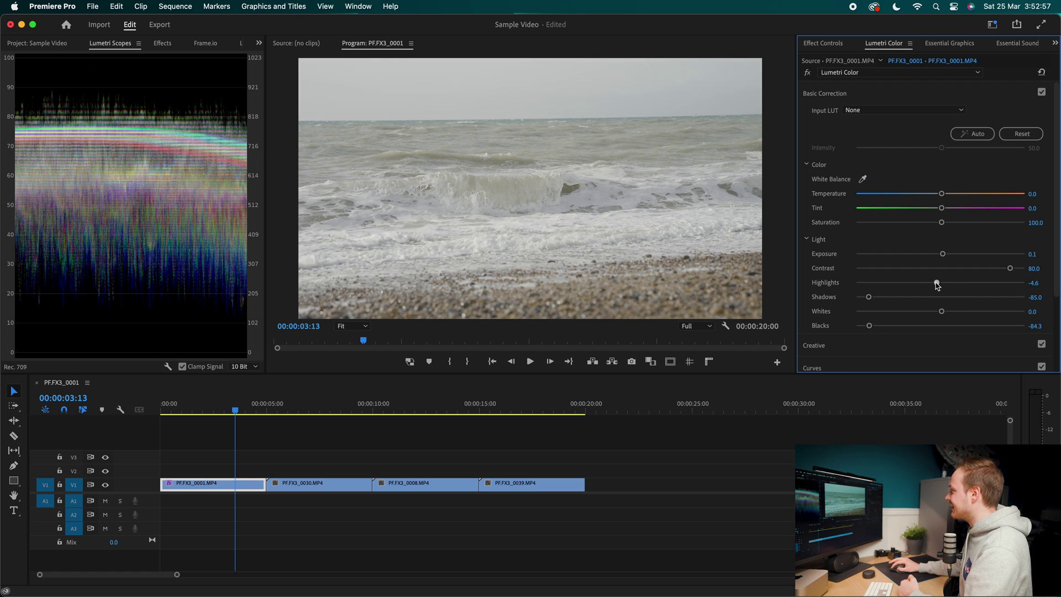
left_click_drag(937, 286, 933, 283)
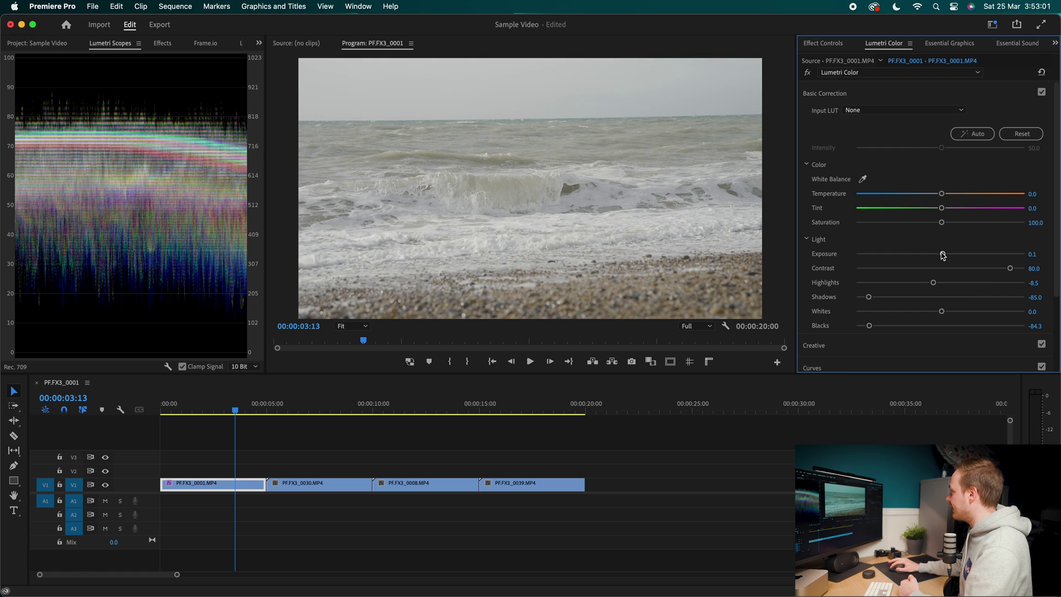
left_click_drag(943, 255, 947, 253)
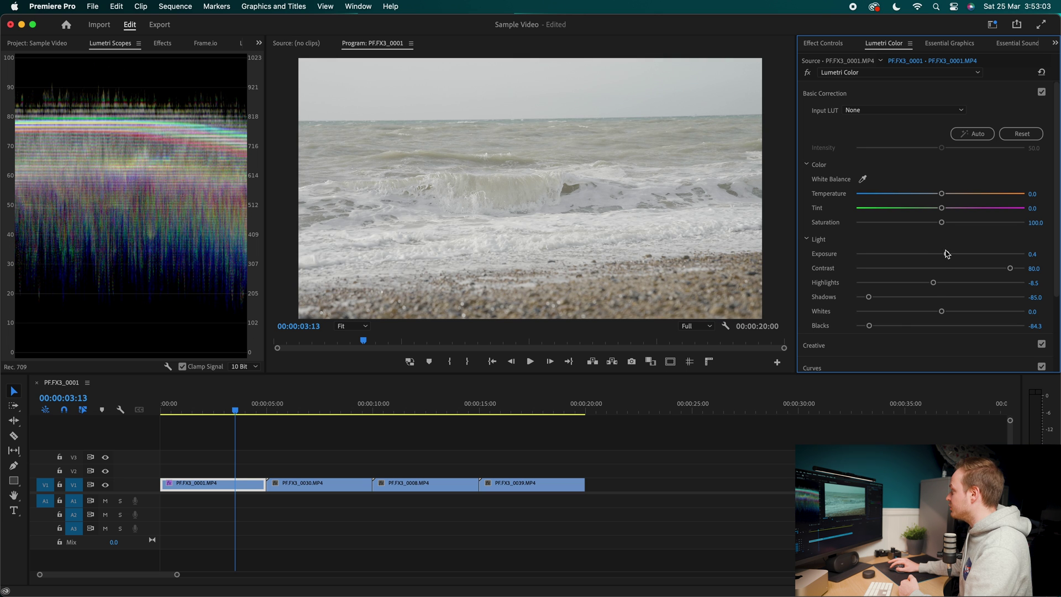
mouse_move(933, 282)
left_mouse_down()
mouse_move(924, 282)
mouse_move(950, 312)
mouse_move(937, 283)
left_mouse_up()
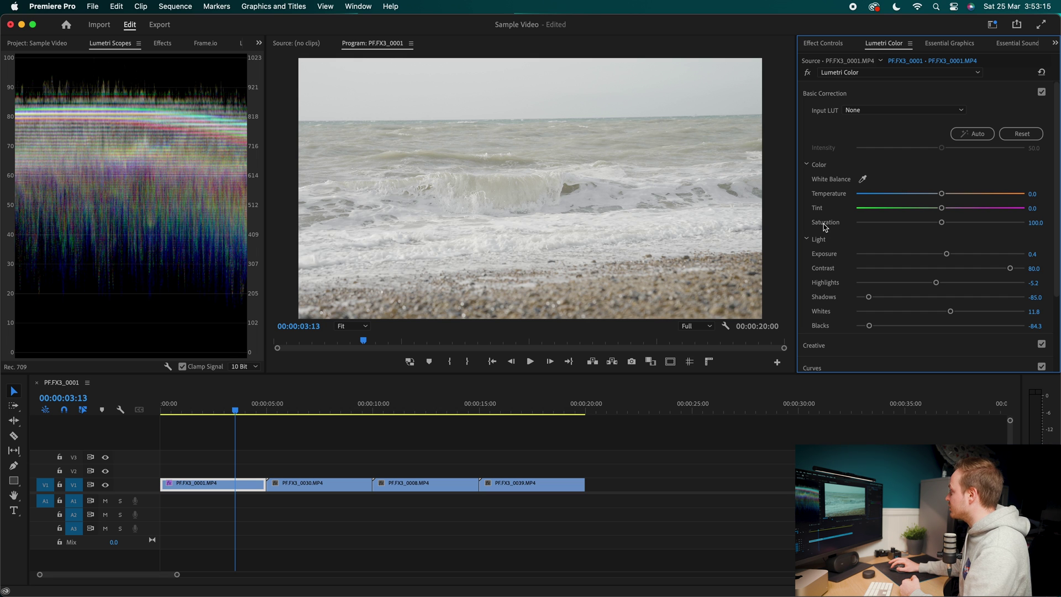
Set clip 0001's Lumetri saturation to 150.
left_click(1032, 223)
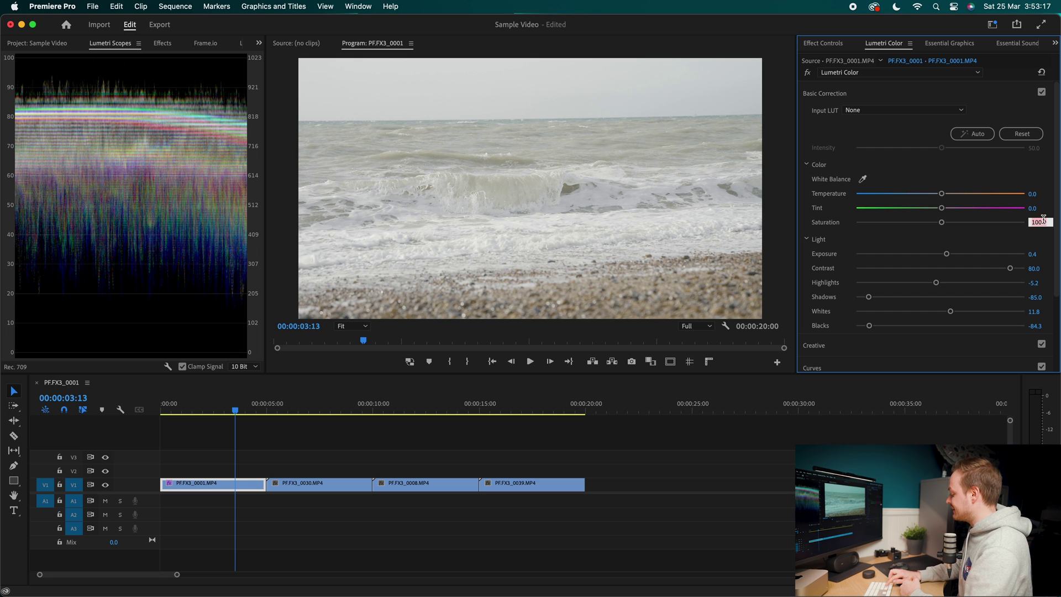
type("150")
key("Return")
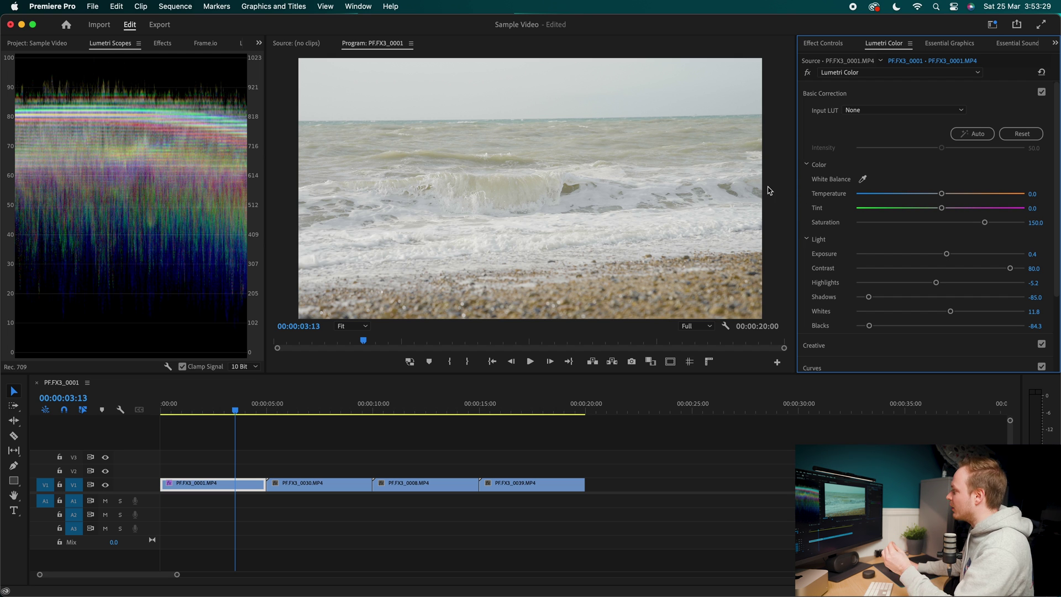
Cool clip 0001 with Temperature -2.0 and Tint 1.0.
left_click(1033, 194)
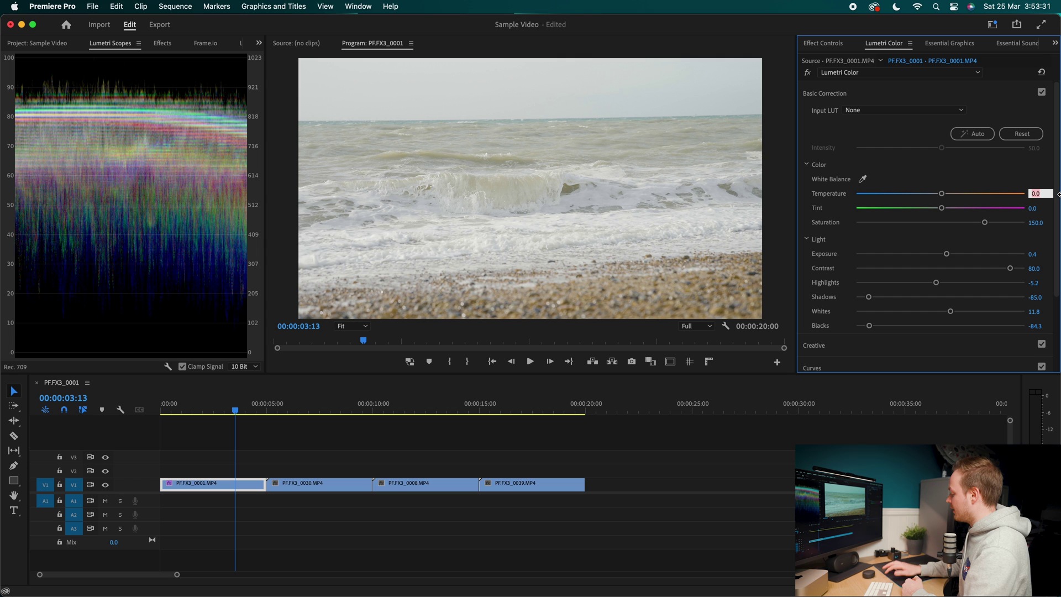
type("-1")
key("Return")
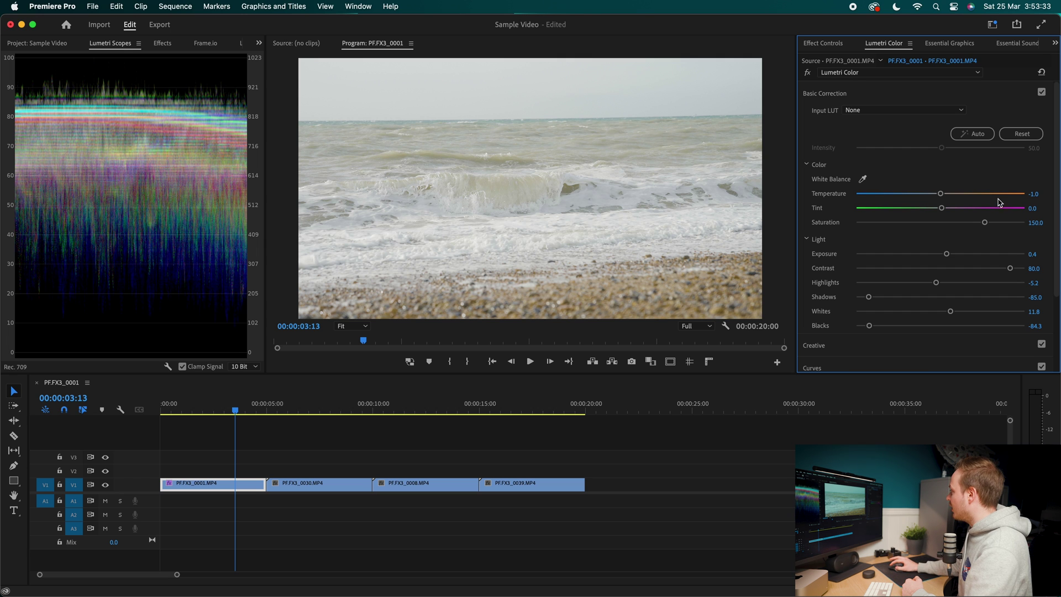
left_click_drag(940, 196, 939, 196)
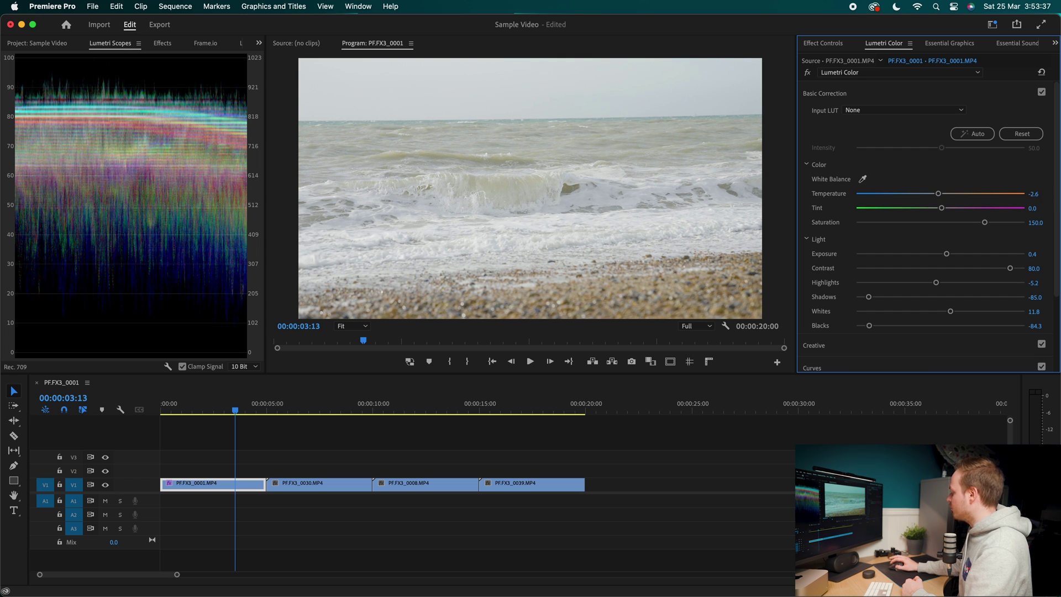
left_click(1033, 194)
type("-2")
key("Return")
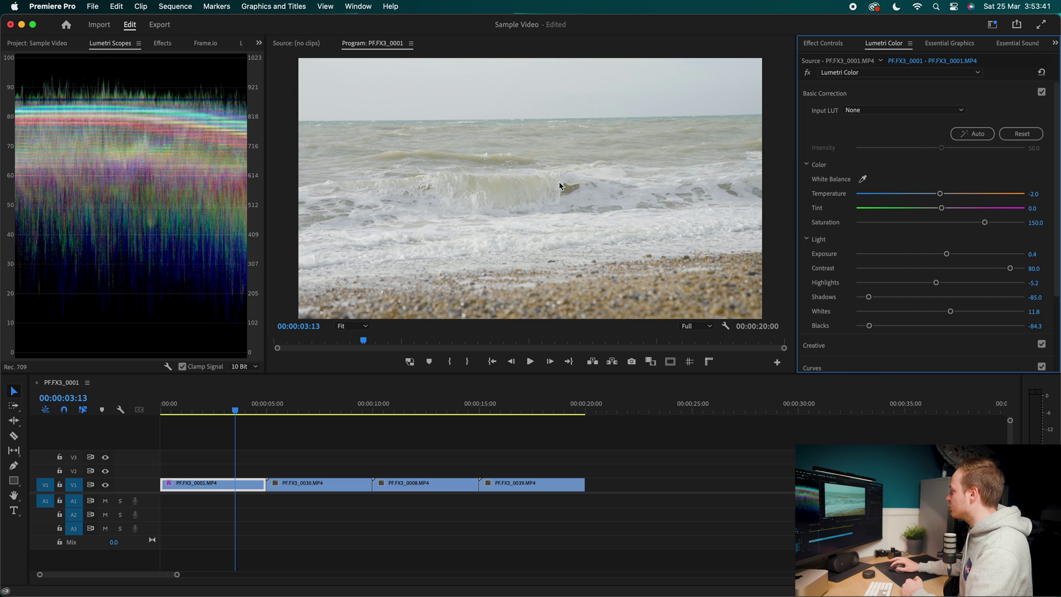
left_click(1033, 209)
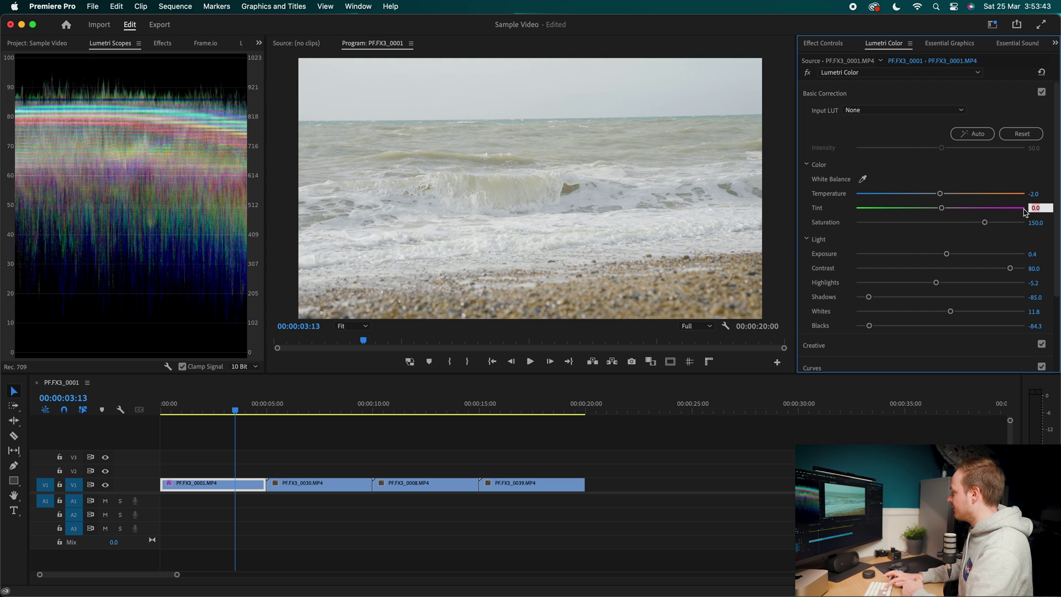
type("1")
key("Return")
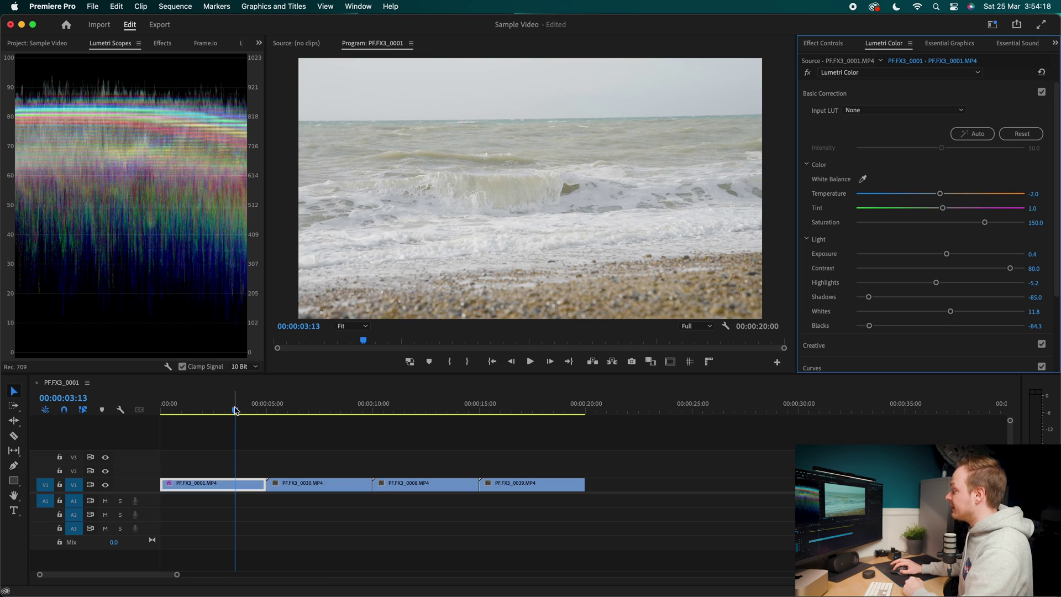
Review clip 0001's grade and copy its Lumetri Color effect.
left_click_drag(238, 410, 308, 415)
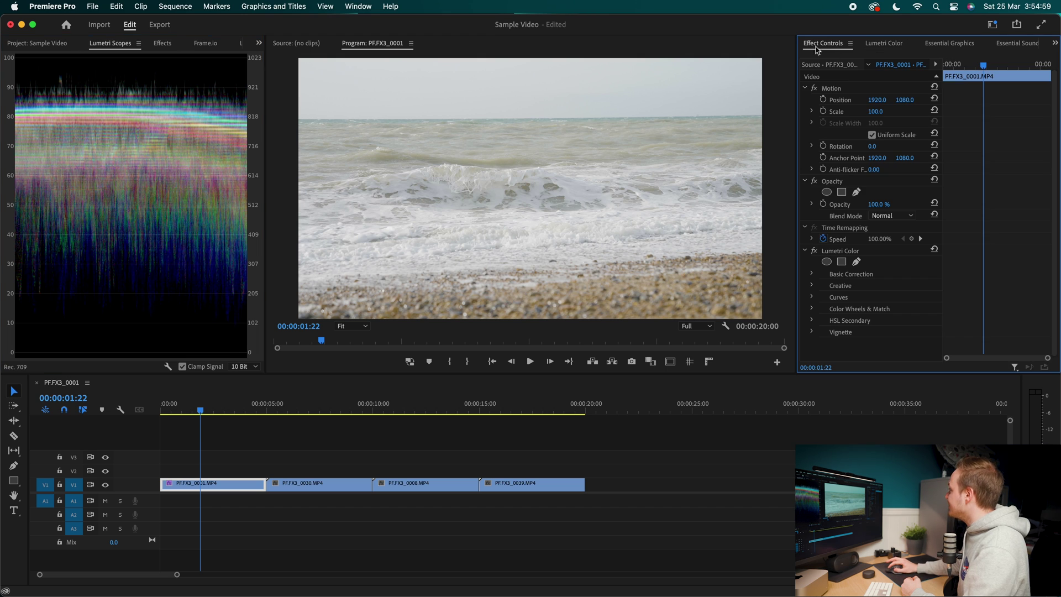
left_click(839, 252)
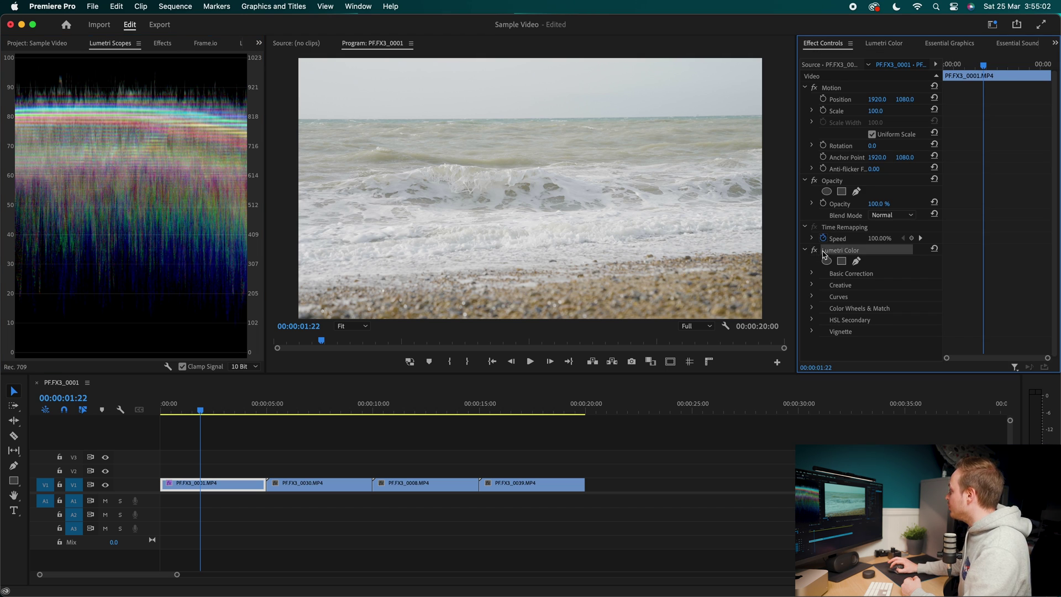
right_click(850, 255)
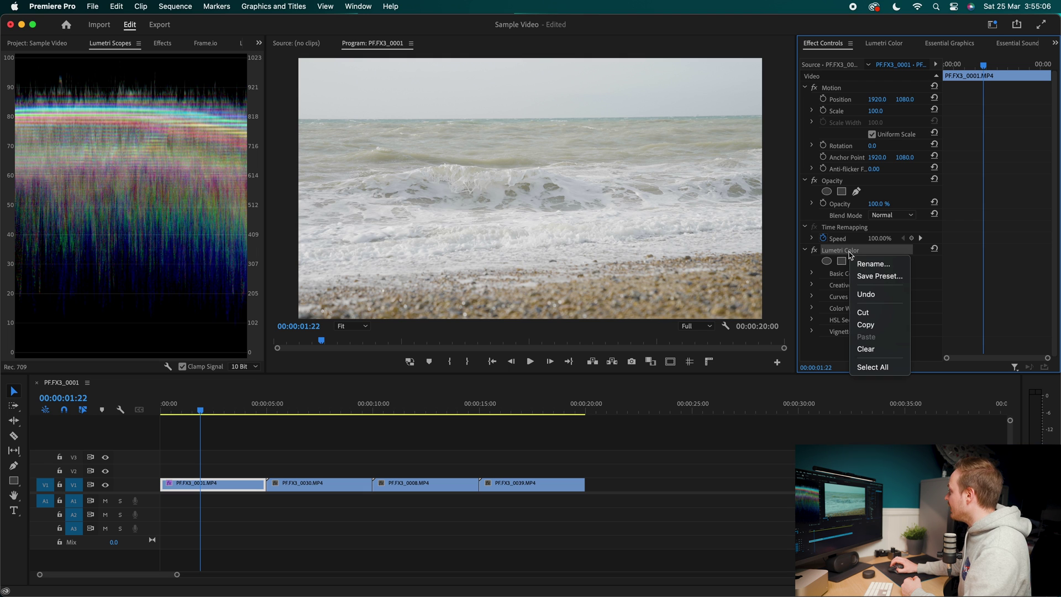
left_click(860, 325)
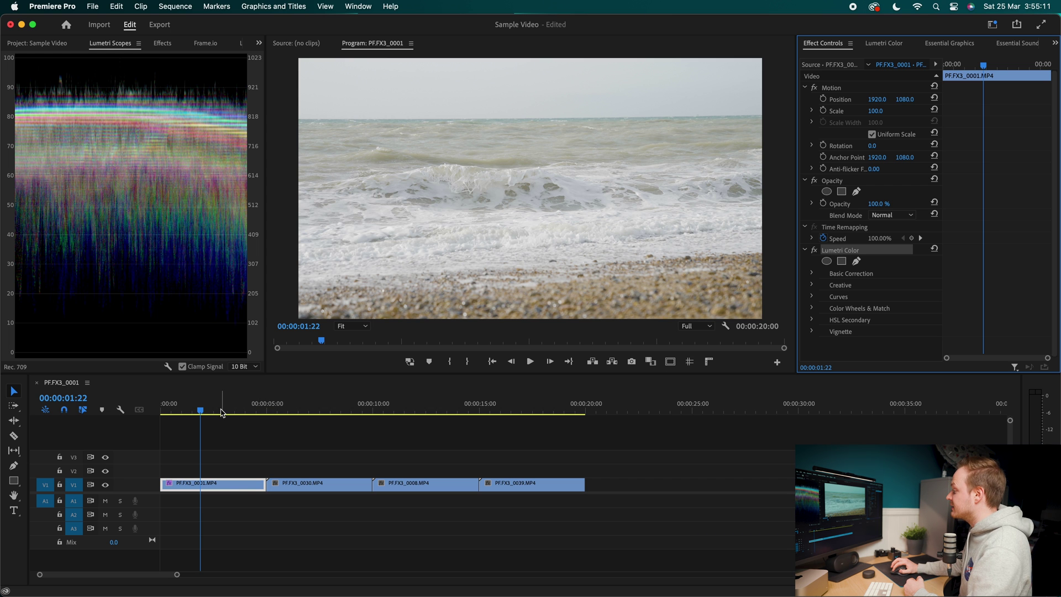
Paste the Lumetri Color grade onto clip PF.FX3_0030 and scrub across to compare.
left_click_drag(221, 414, 311, 412)
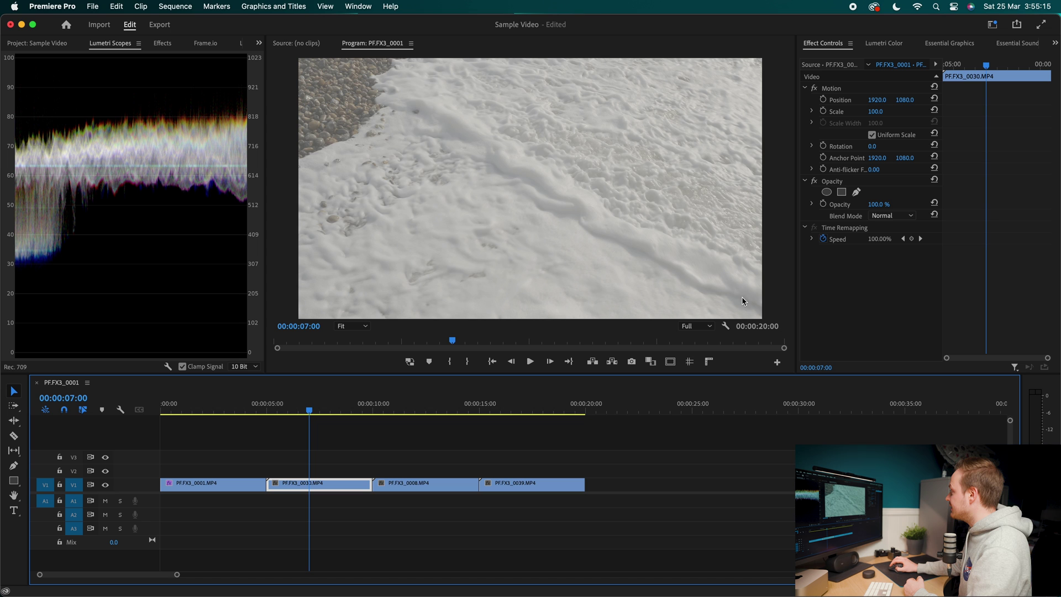
right_click(851, 290)
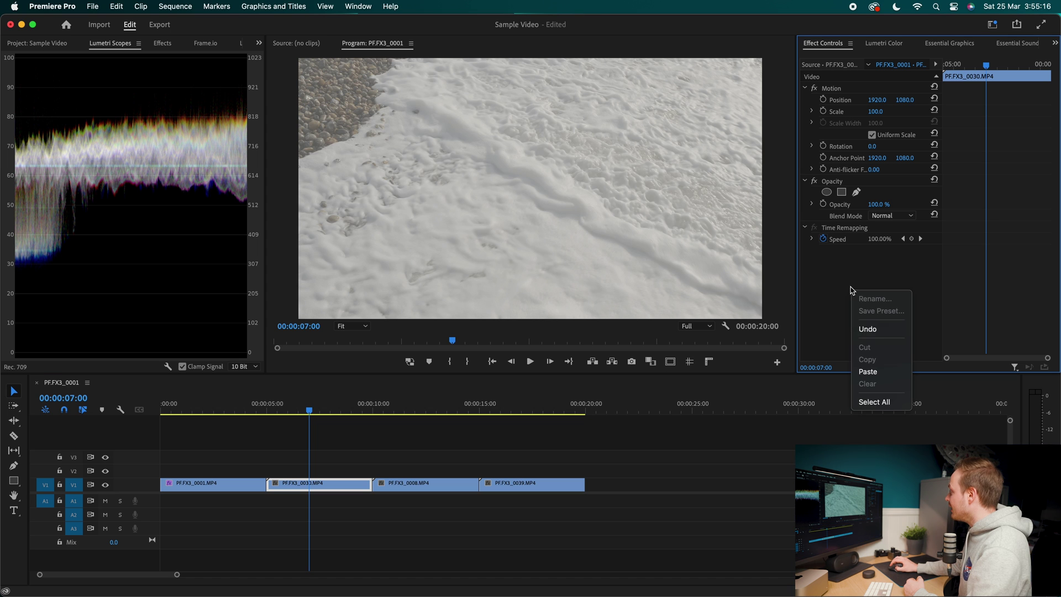
left_click(866, 371)
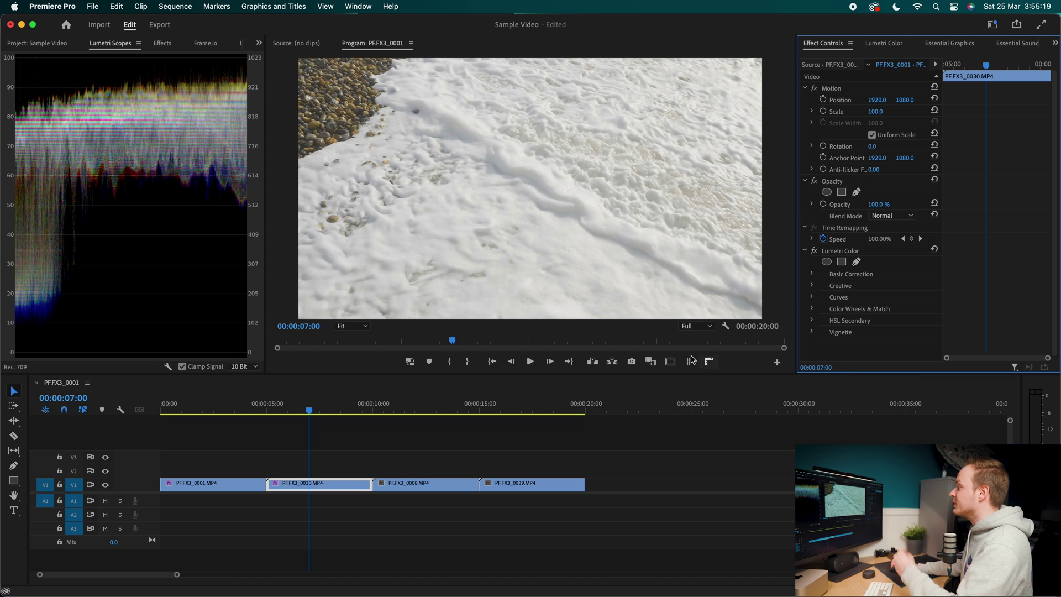
left_click(284, 409)
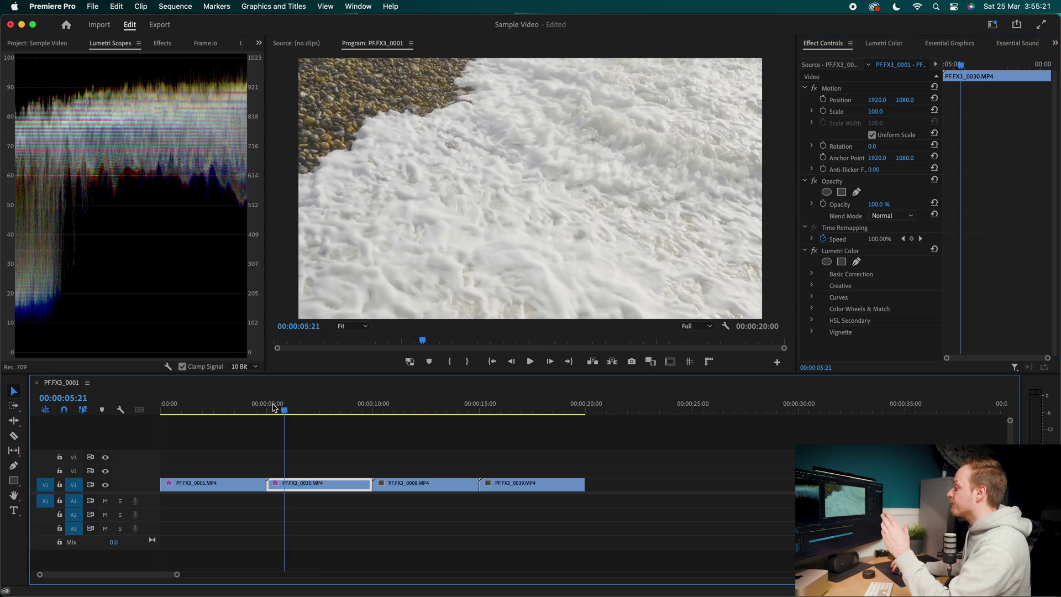
left_click_drag(275, 407, 429, 414)
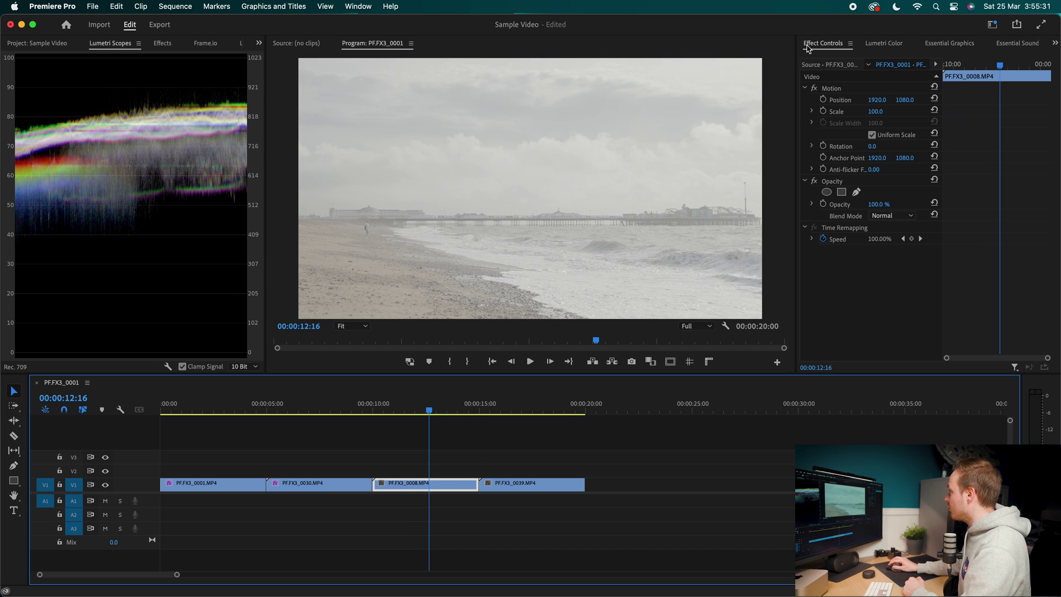
Paste the copied Lumetri grade onto clip PF.FX3_0008 and show its colour controls.
right_click(861, 270)
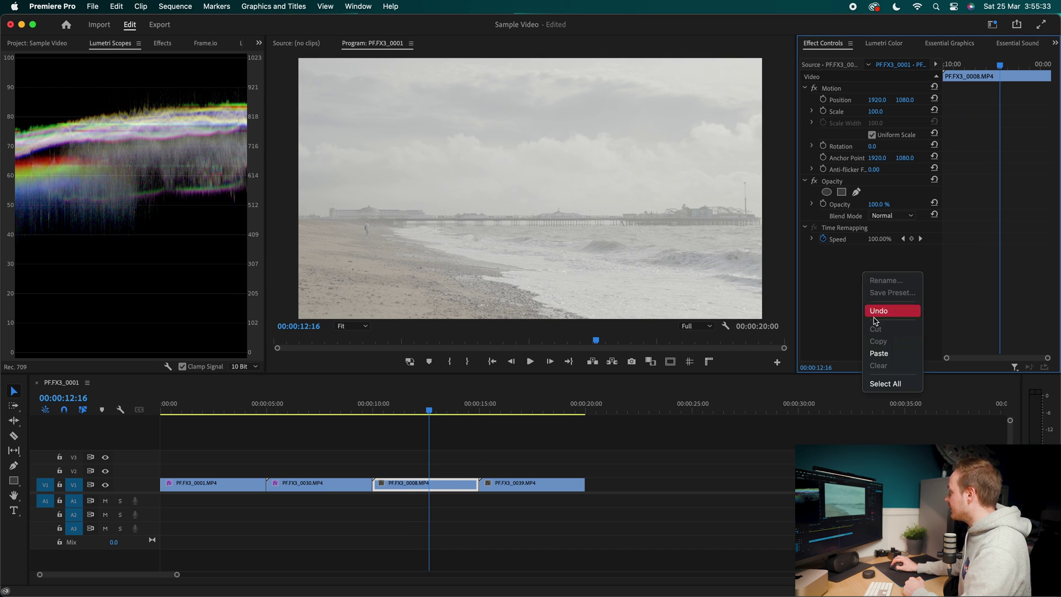
left_click(877, 354)
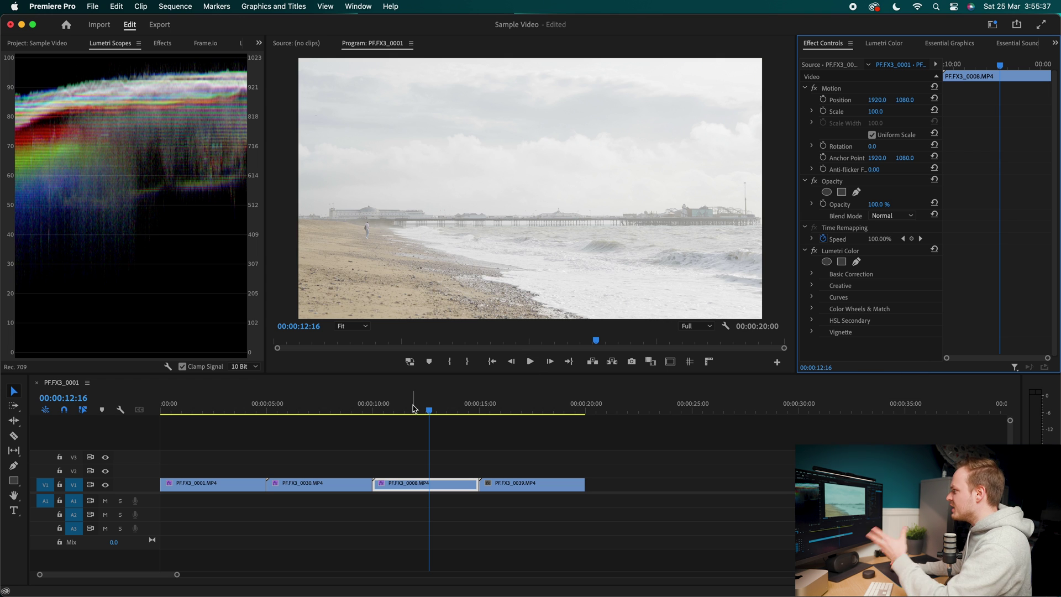
left_click(879, 44)
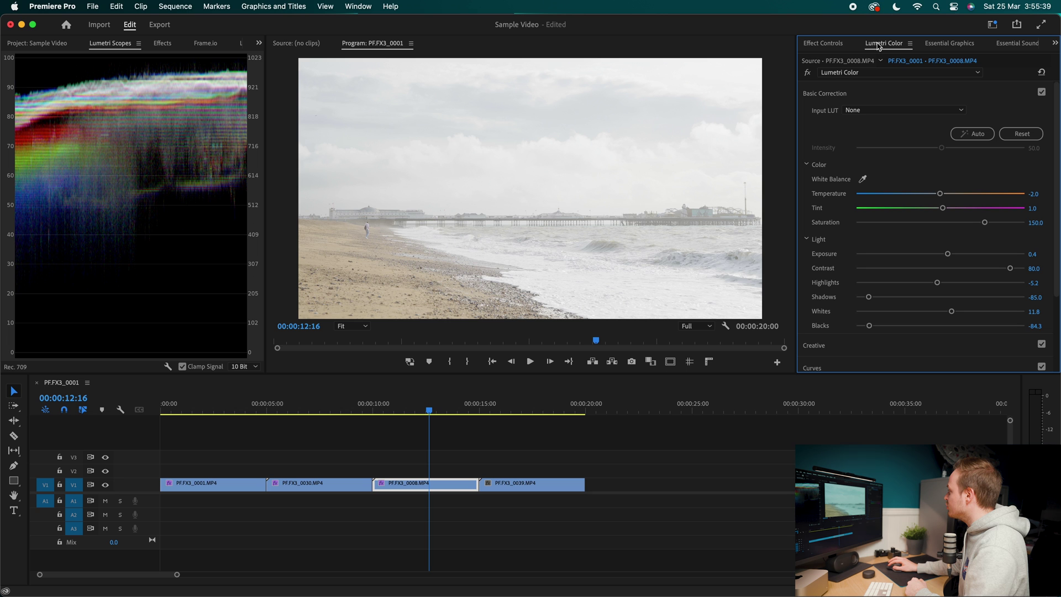
Adjust clip 0008 to Exposure 0.0, Highlights -20.3, Shadows -82.4, Whites 13.7.
left_click_drag(946, 254, 952, 311)
left_click_drag(873, 301, 875, 298)
left_click_drag(943, 257, 940, 256)
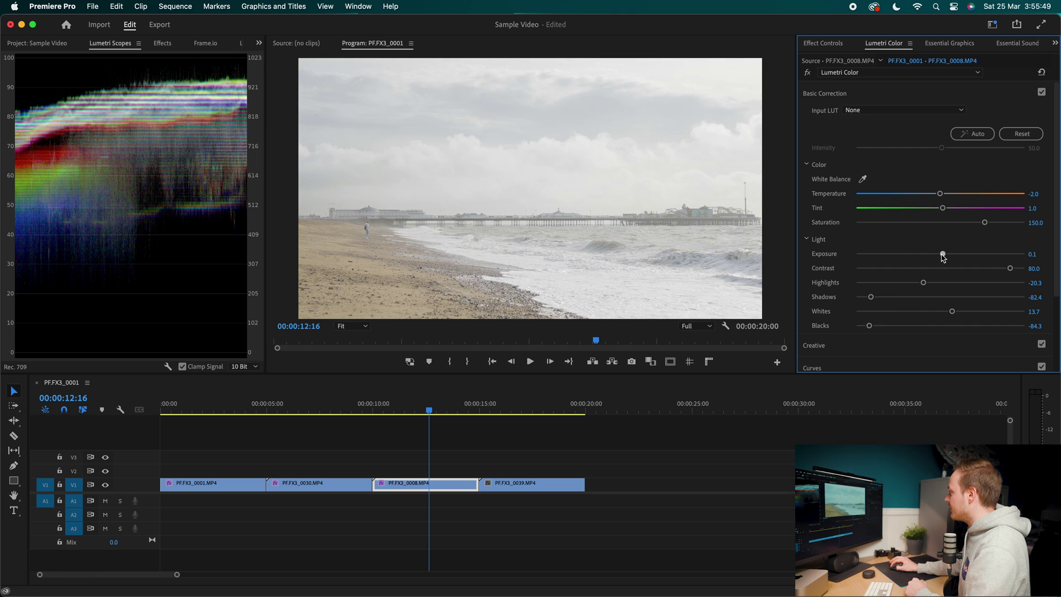
left_click(1032, 254)
type("0")
key("Return")
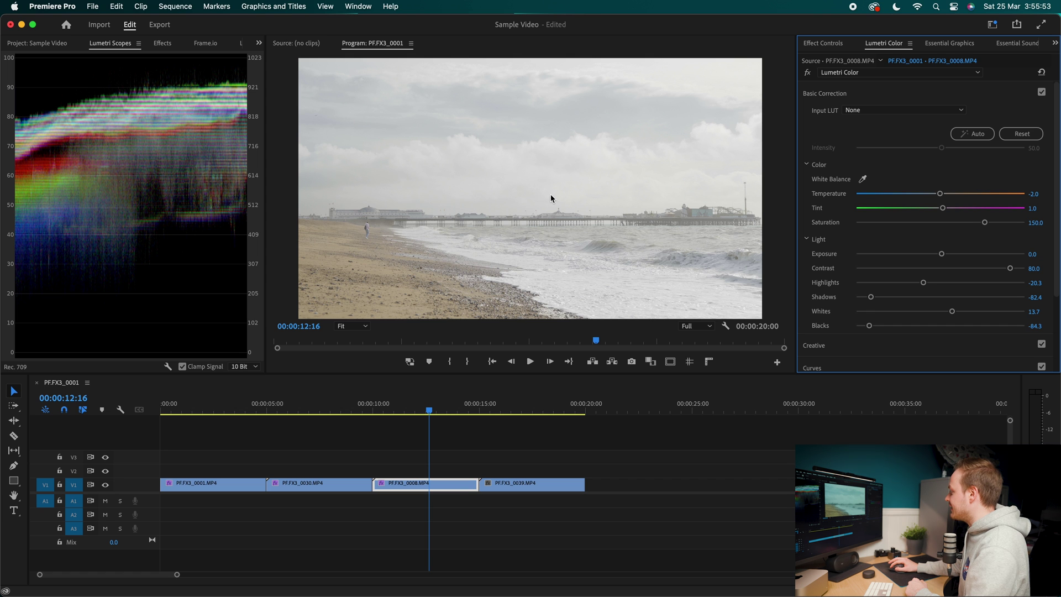
left_click_drag(445, 410, 519, 410)
Paste the Lumetri grade onto the last clip, PF.FX3_0039.
left_click(815, 49)
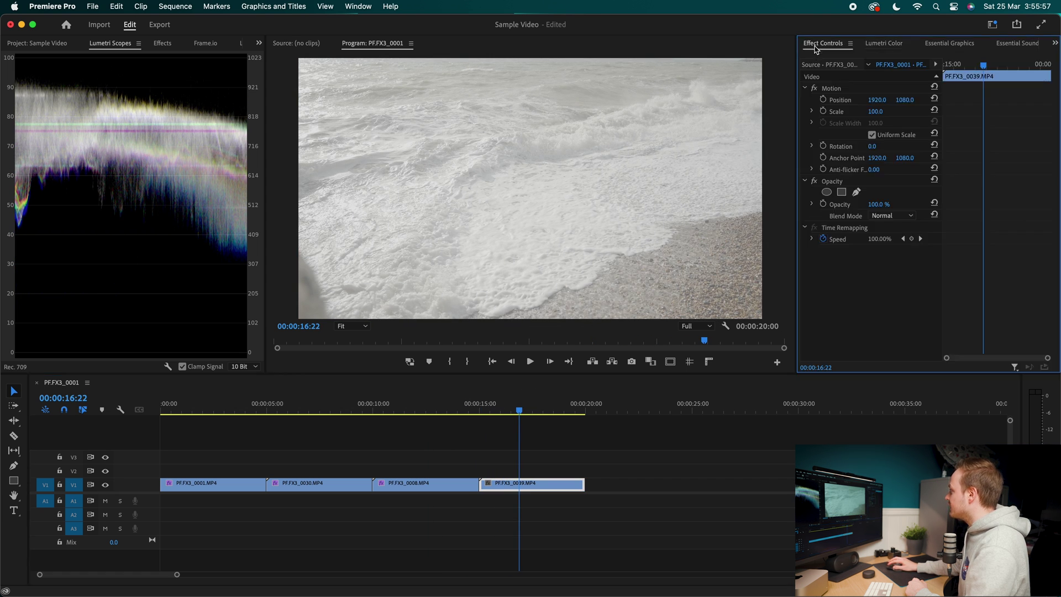
right_click(879, 278)
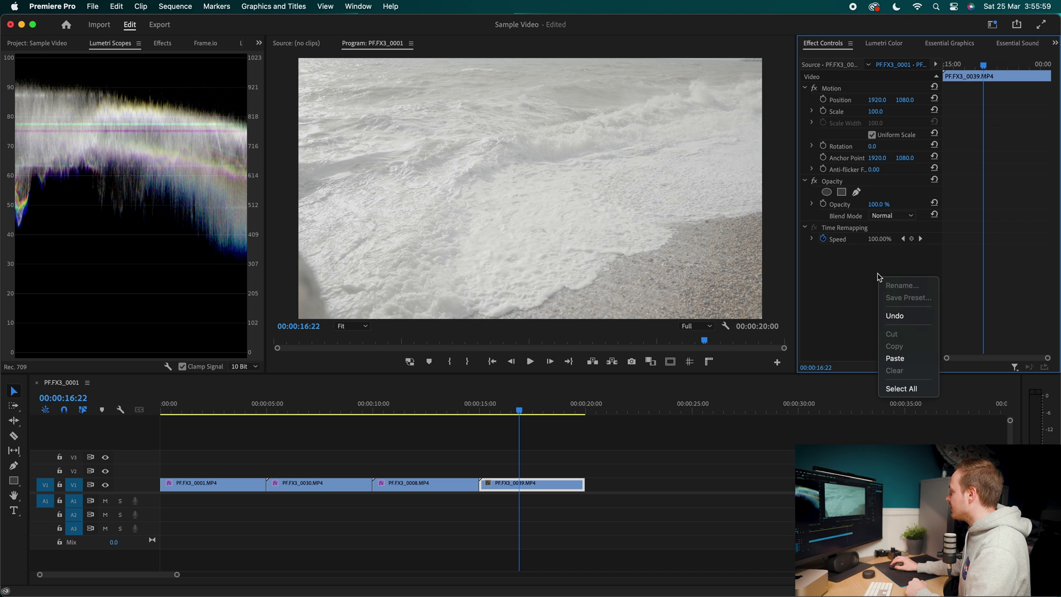
left_click(895, 358)
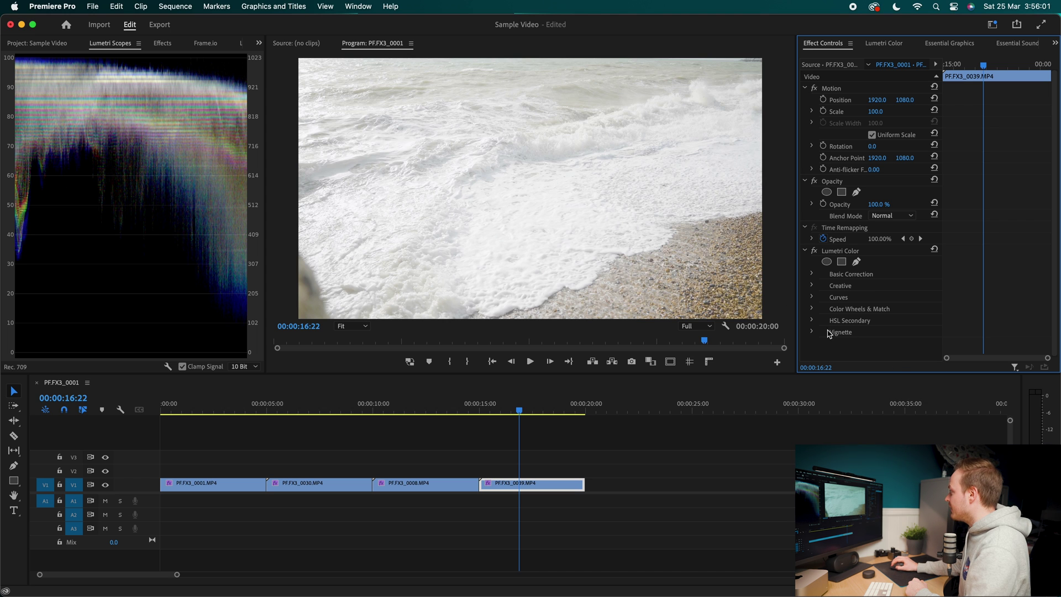
Try exposure changes on clip 0039, then reset its exposure to 0.0.
left_click(900, 42)
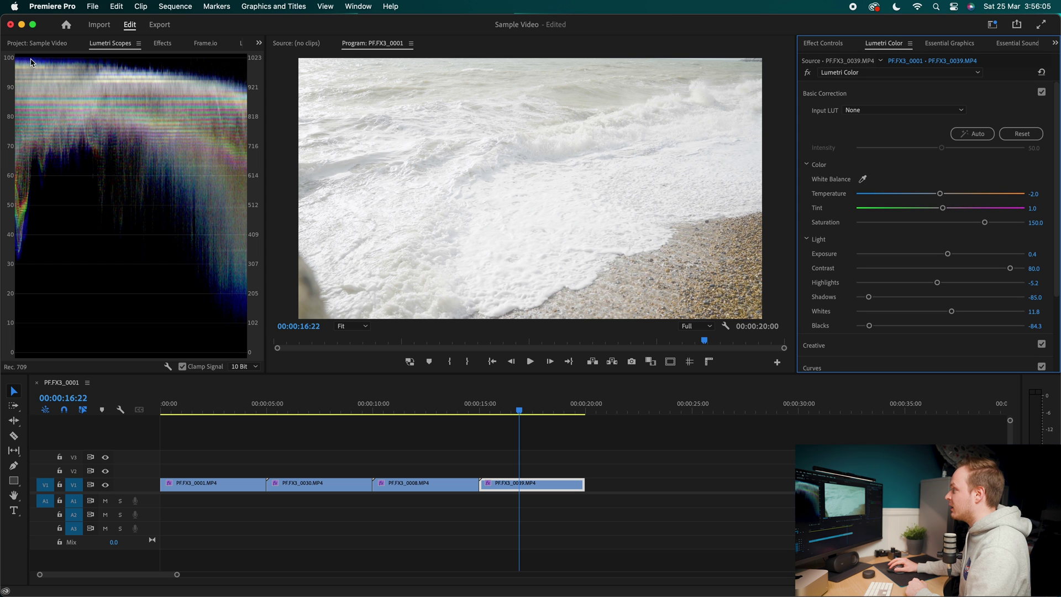
left_click_drag(948, 256, 936, 258)
double_click(936, 254)
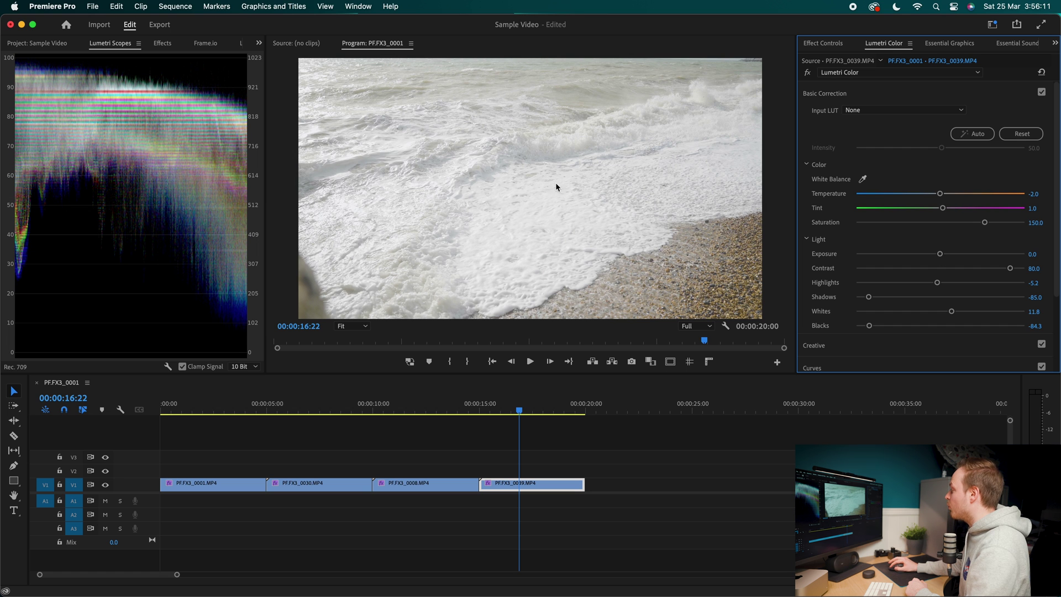
left_click_drag(940, 254, 941, 255)
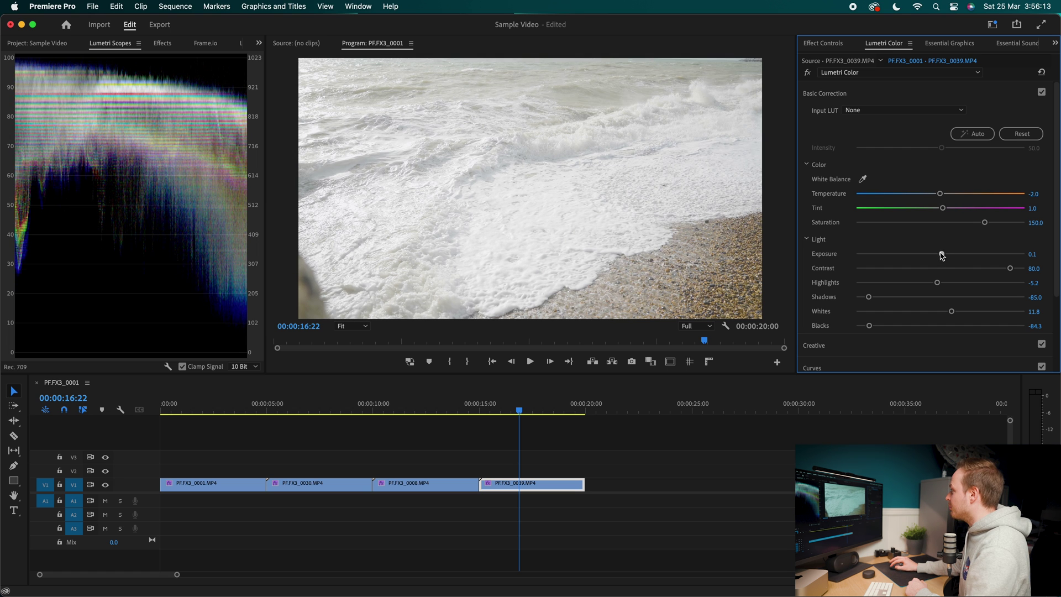
double_click(941, 255)
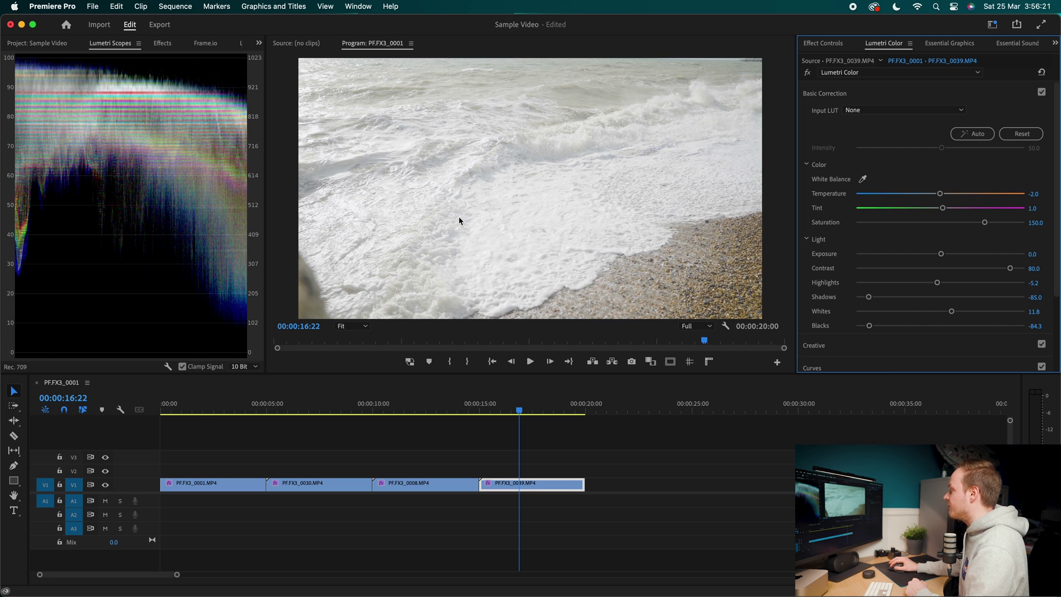
left_click_drag(203, 404, 554, 404)
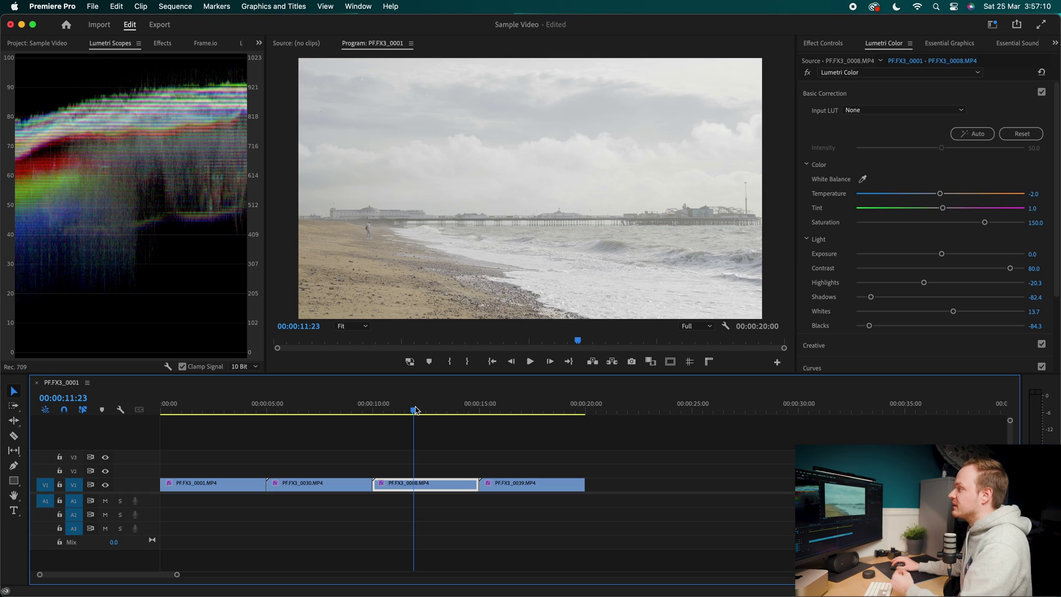
Create a 3840×2160 adjustment layer in the Project panel and rename it CG.
left_click(63, 44)
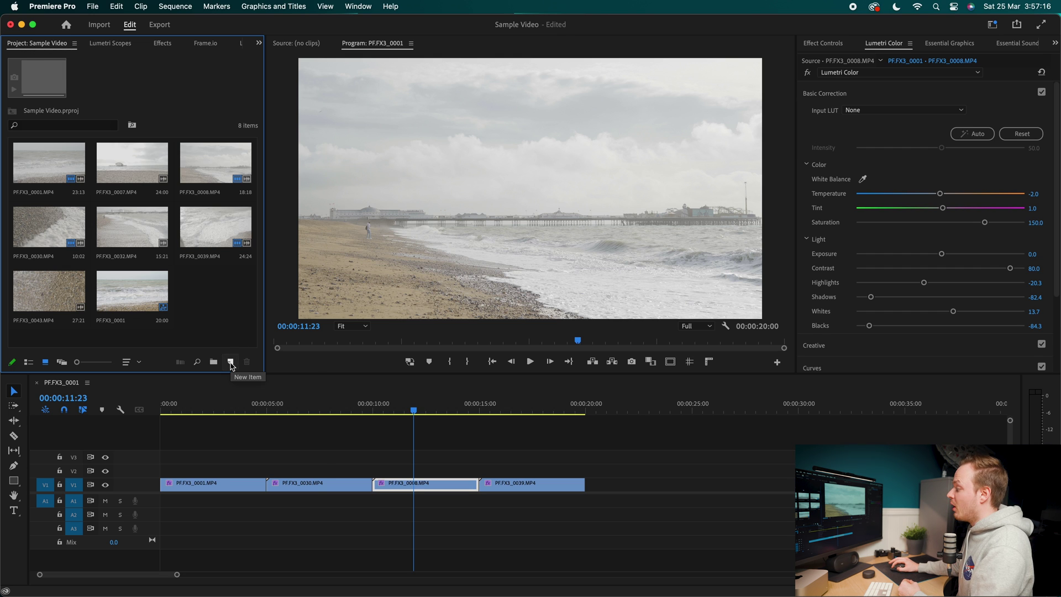
left_click(231, 364)
left_click(246, 413)
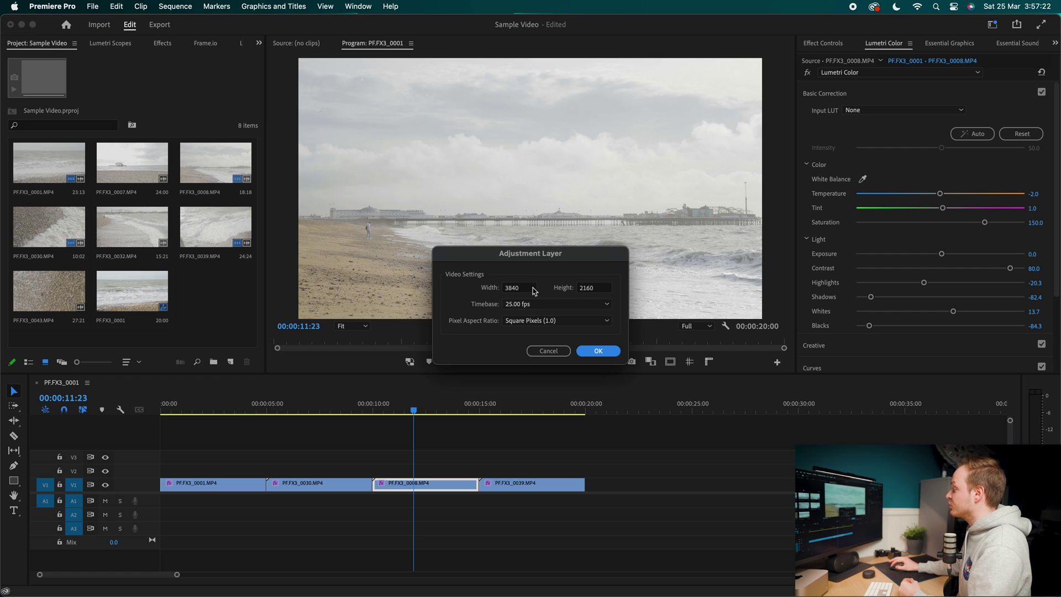
left_click(598, 352)
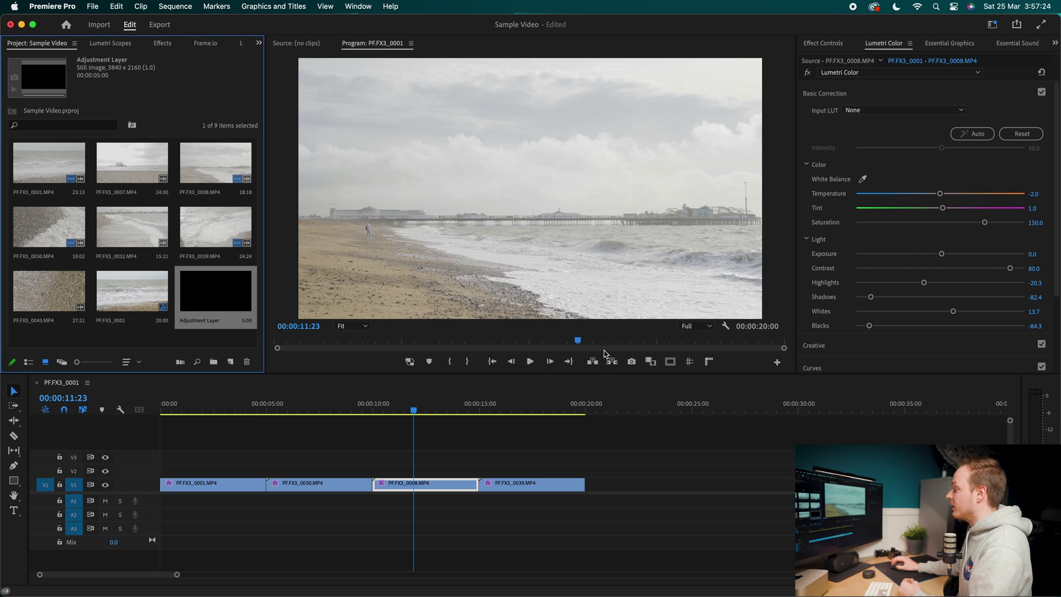
right_click(226, 298)
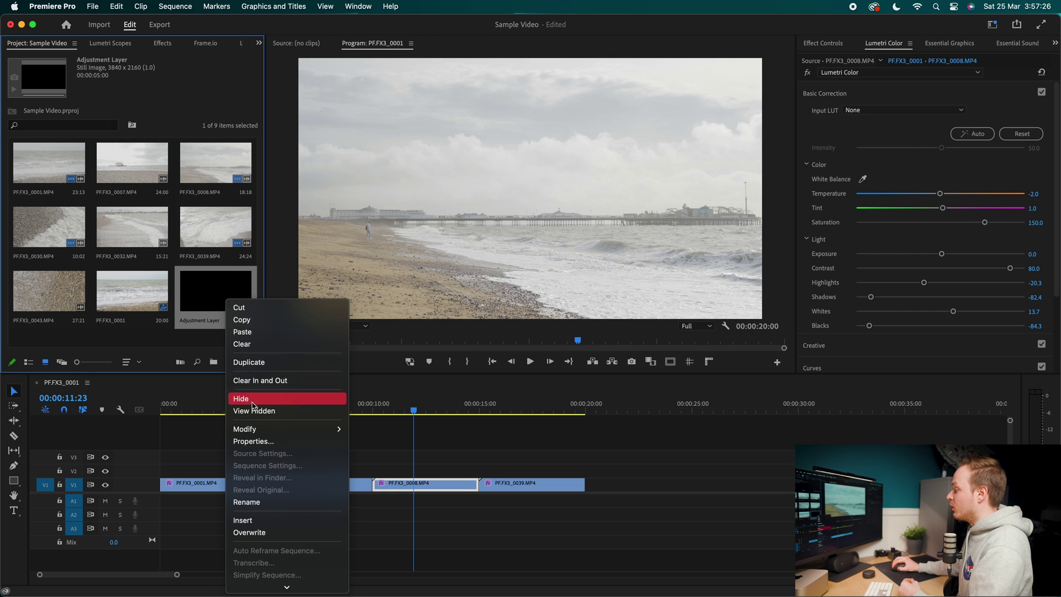
left_click(247, 502)
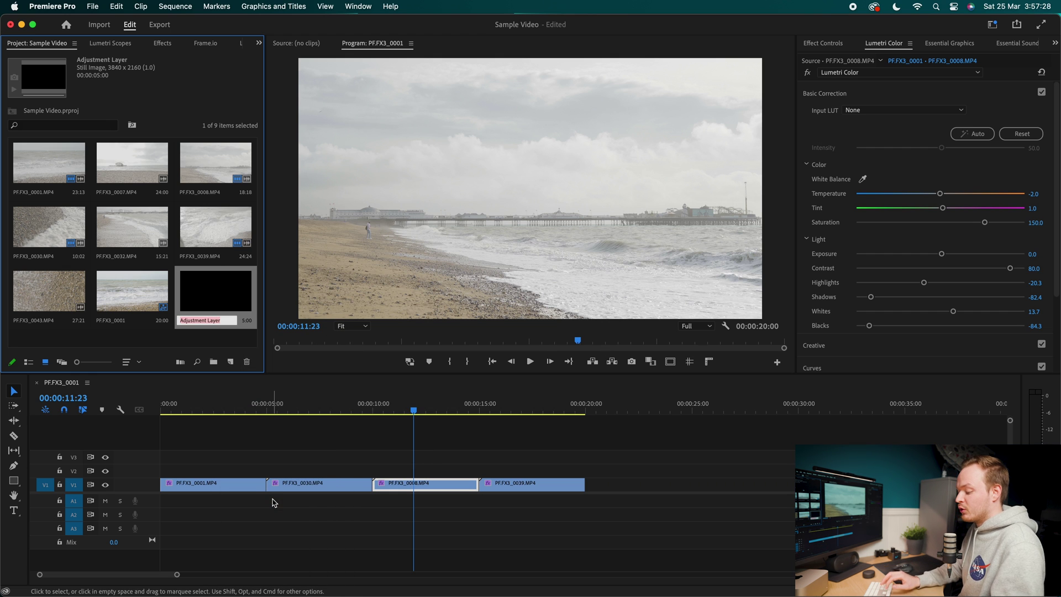
key("Tab")
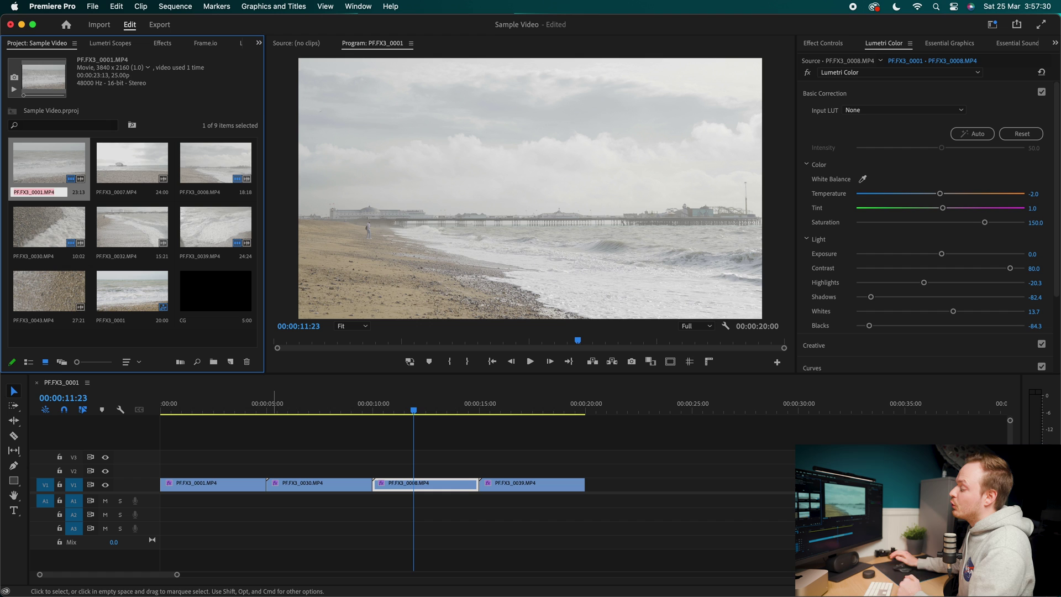
Place CG on V2 and stretch it over all four clips to 00:00:20.
left_click(220, 300)
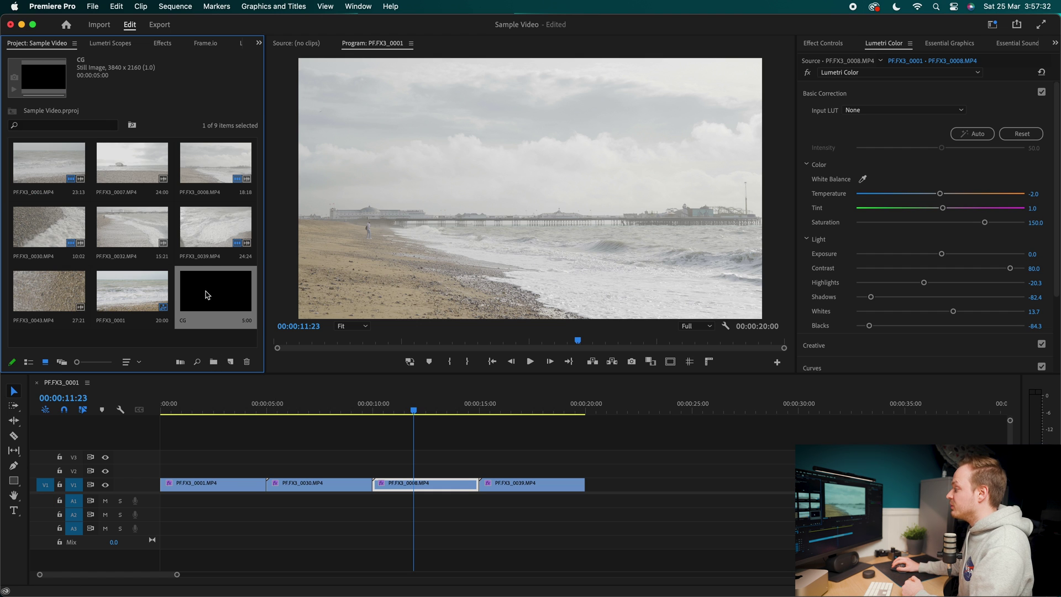
left_click_drag(252, 389, 167, 478)
left_click(220, 474)
left_click_drag(266, 471, 586, 460)
left_click_drag(413, 410, 336, 410)
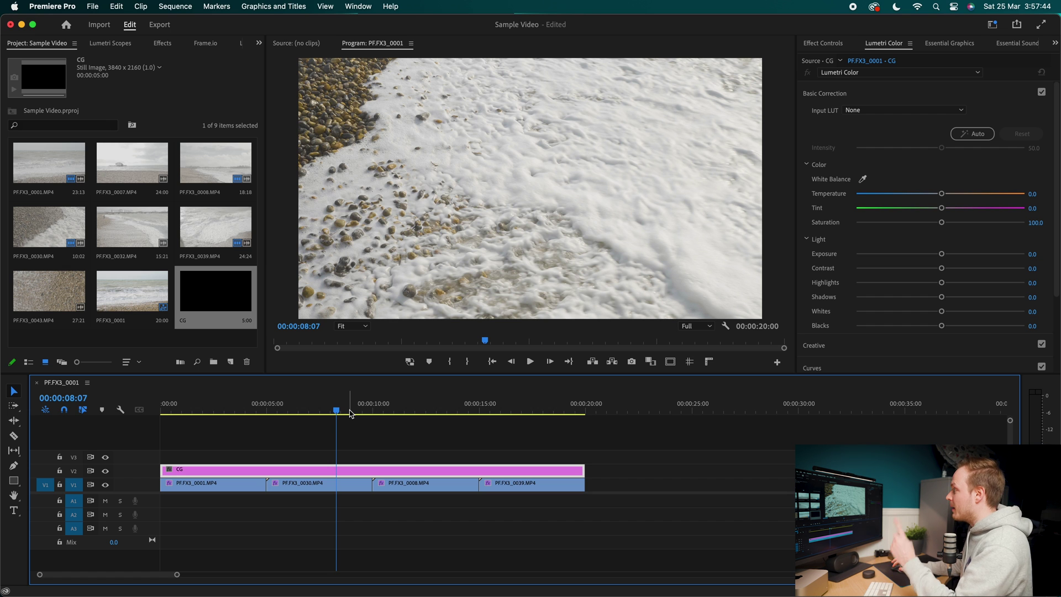
Load Cool Blues.cube as the Creative look in the CG layer's Lumetri Color.
left_click(115, 46)
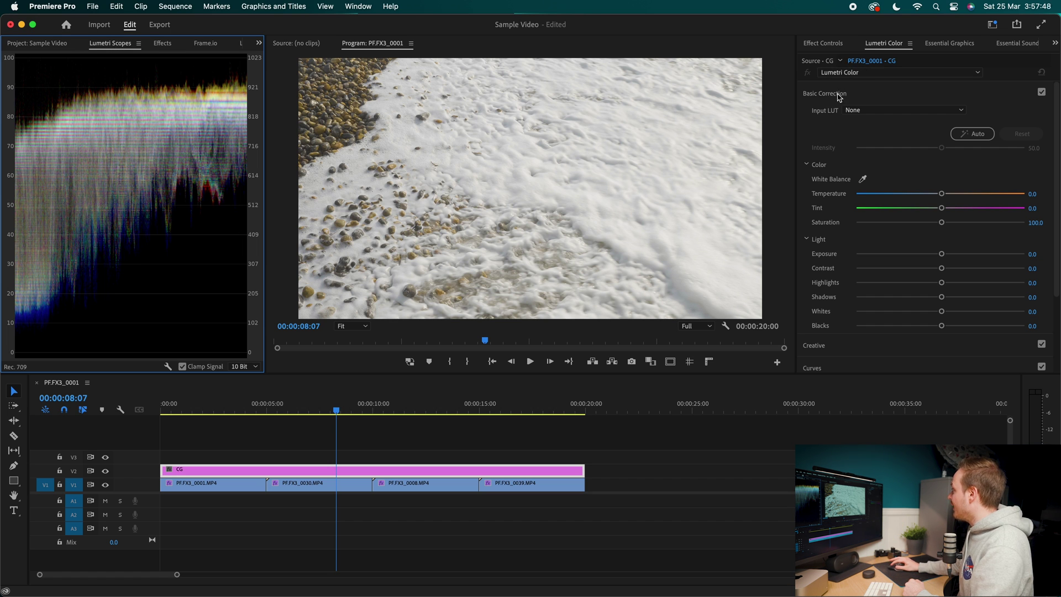
left_click(813, 99)
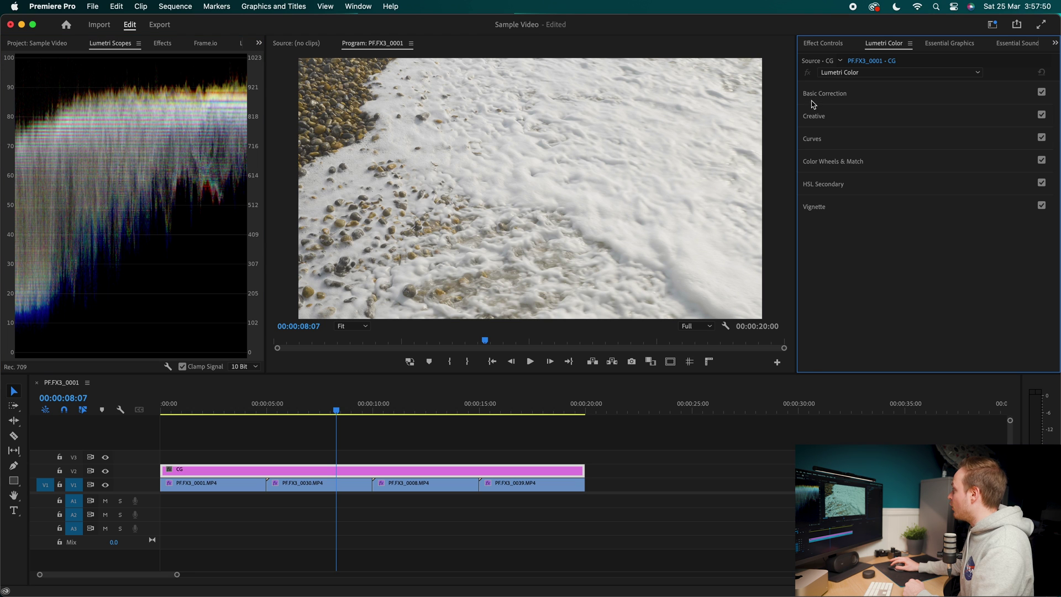
left_click(814, 116)
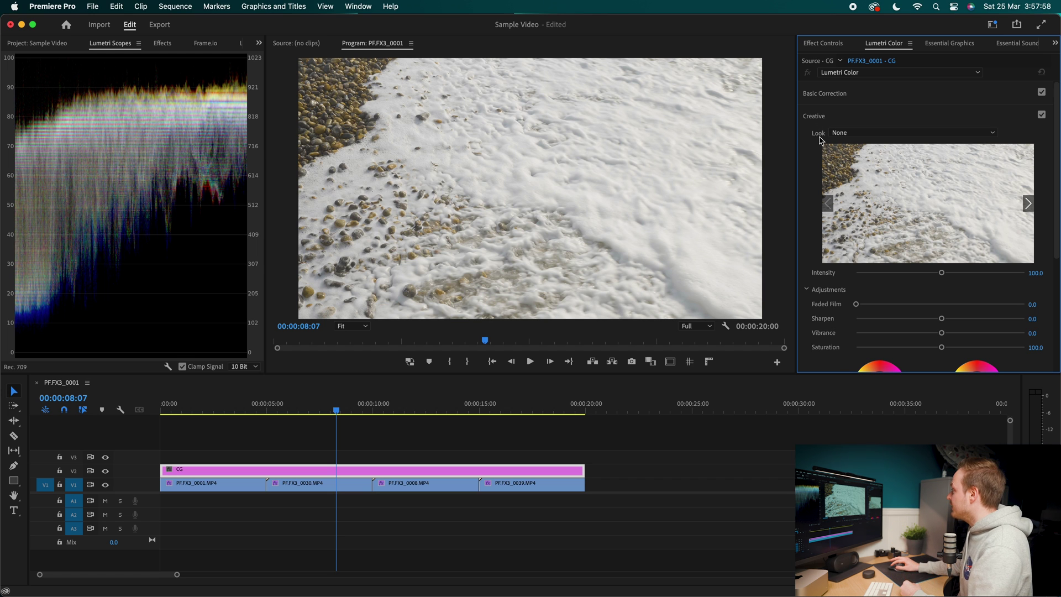
left_click(841, 135)
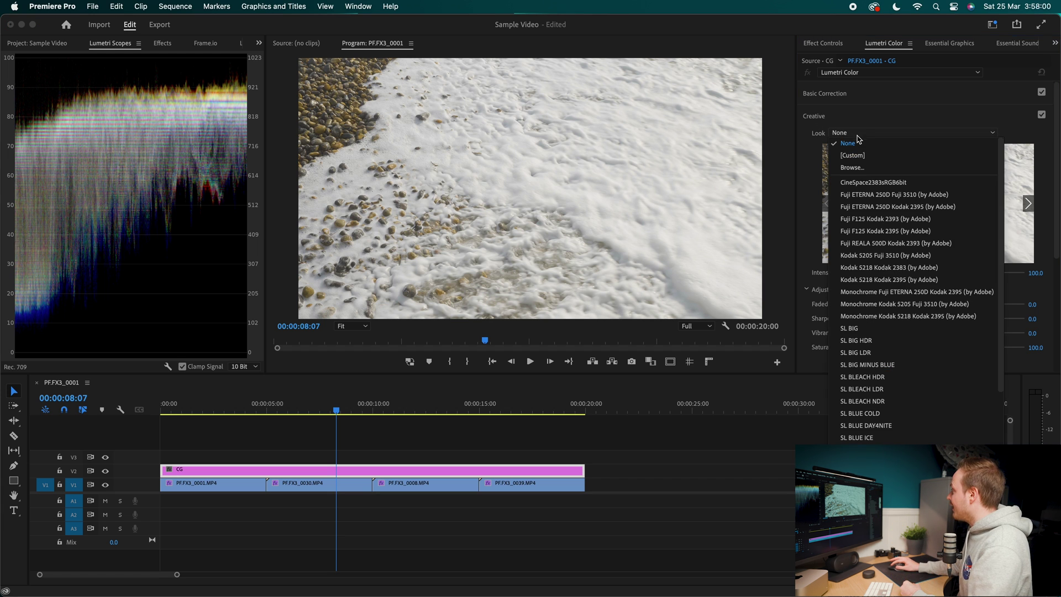
left_click(858, 168)
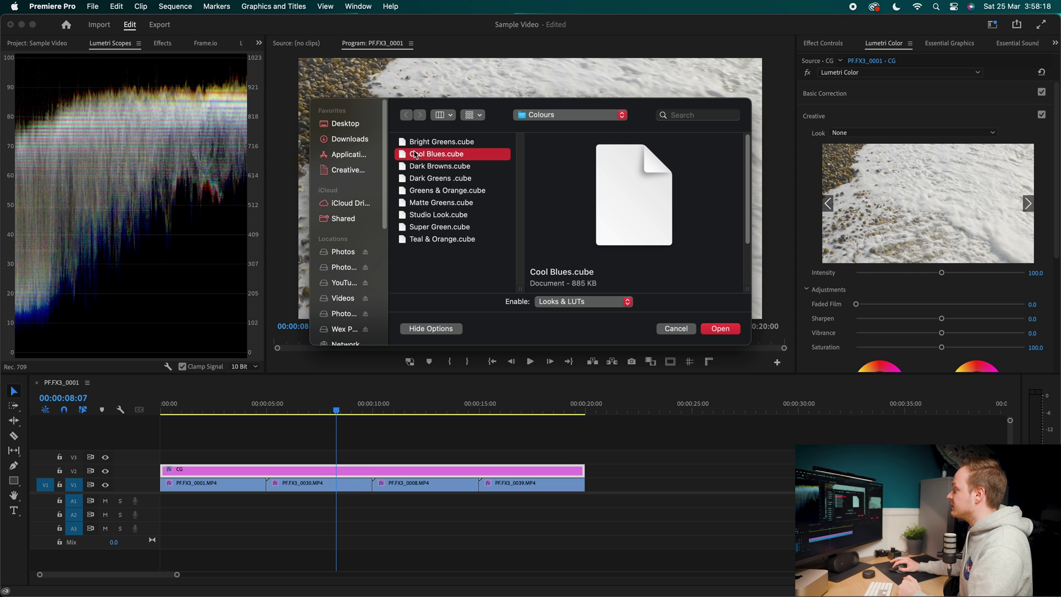
left_click(721, 329)
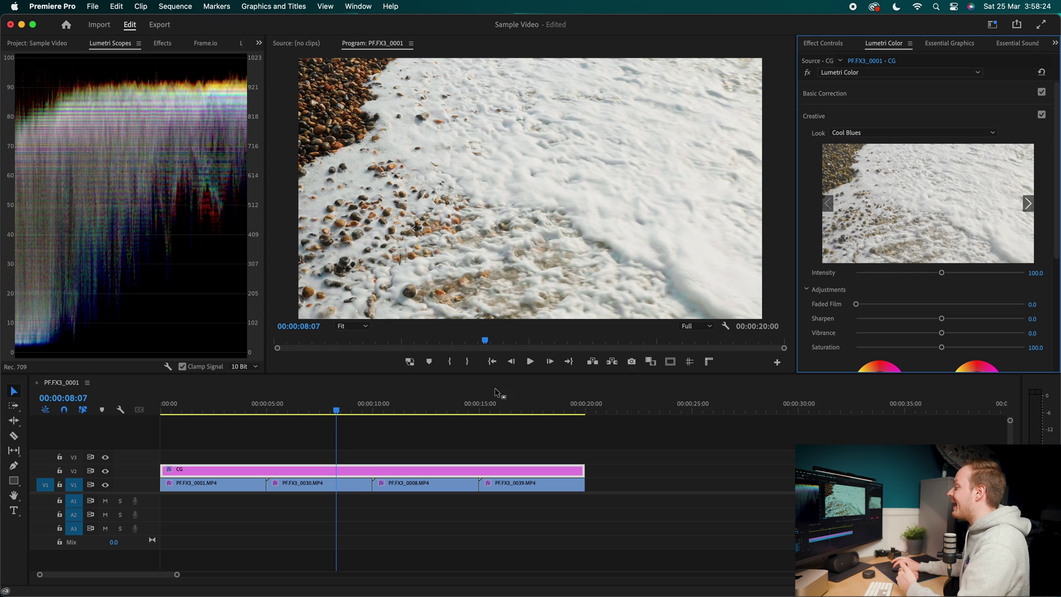
left_click_drag(344, 417, 226, 417)
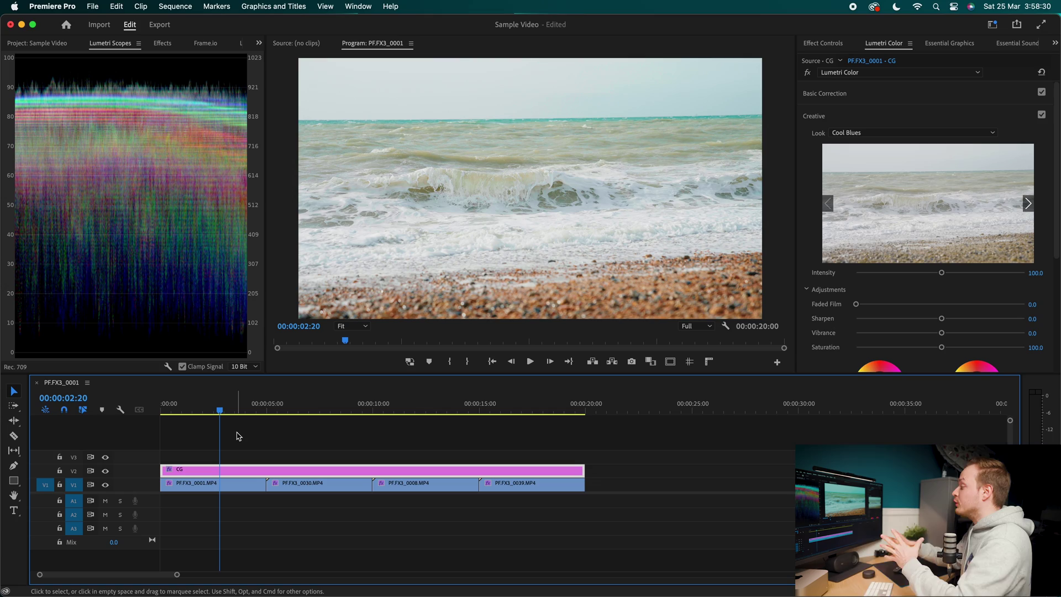
left_click_drag(221, 415, 152, 410)
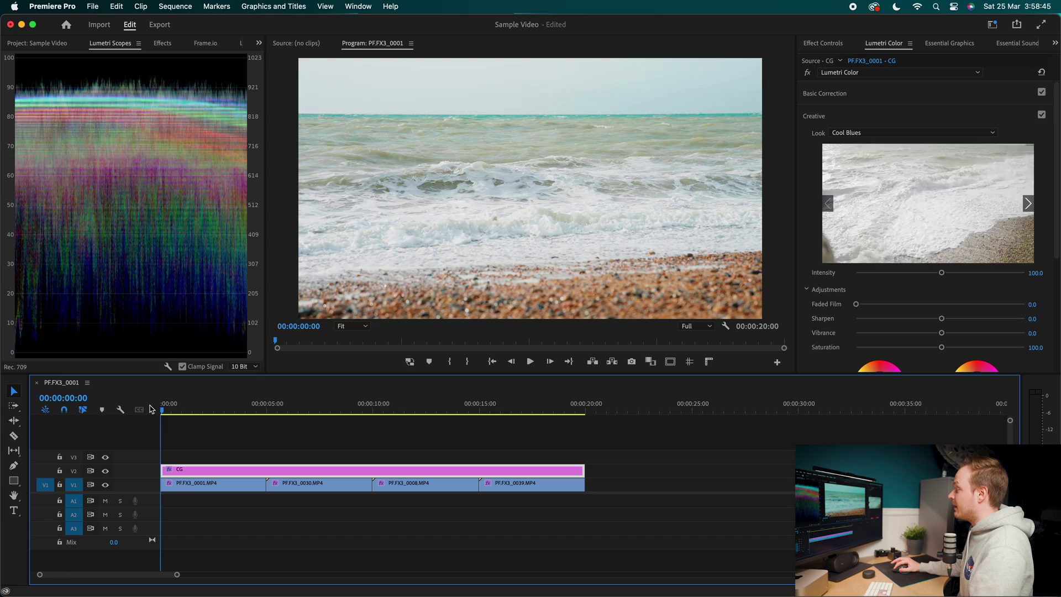
key("space")
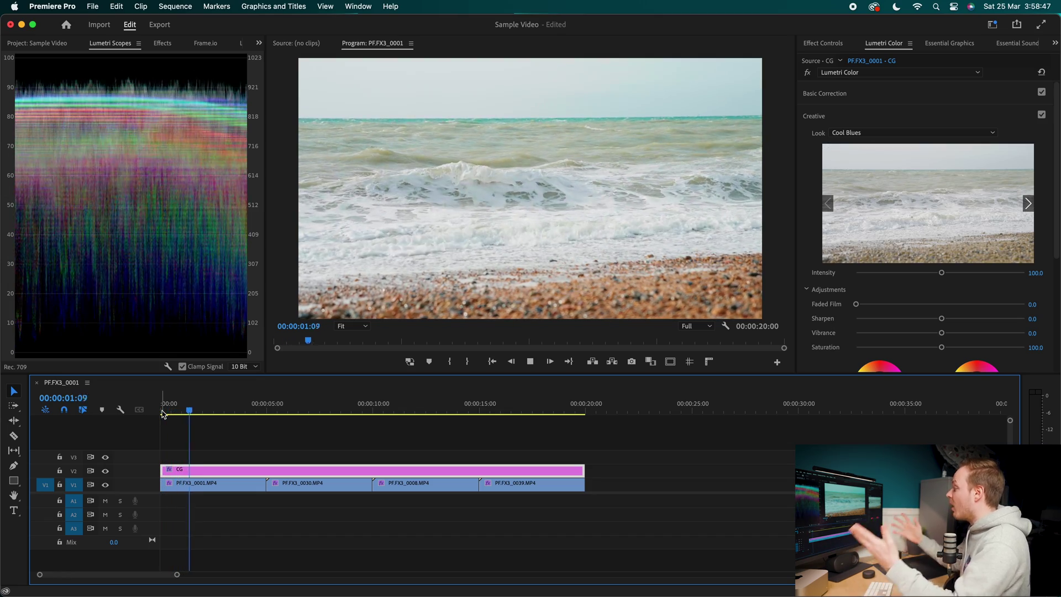